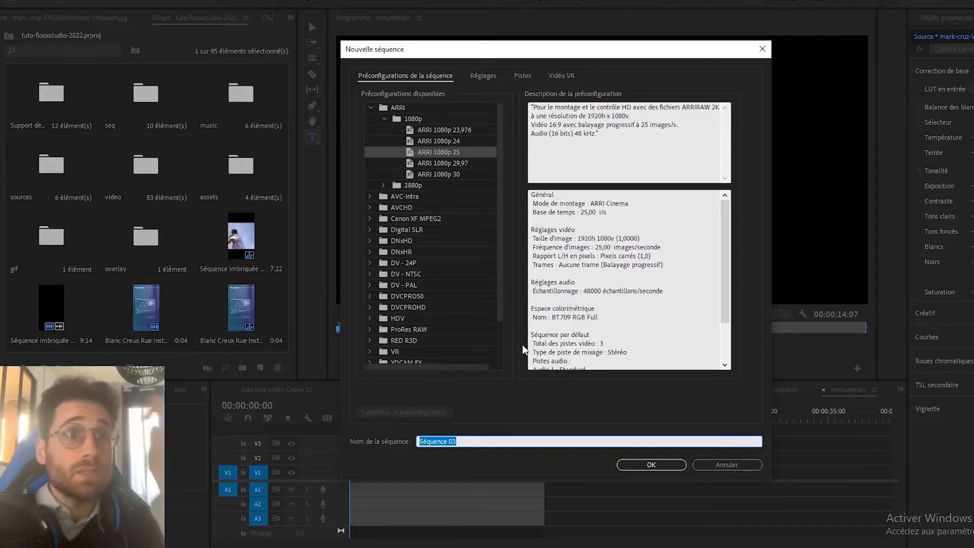
Name the new sequence "incrustation" and create it with the ARRI 1080p 25 preset
{"action": "type", "text": "ins"}
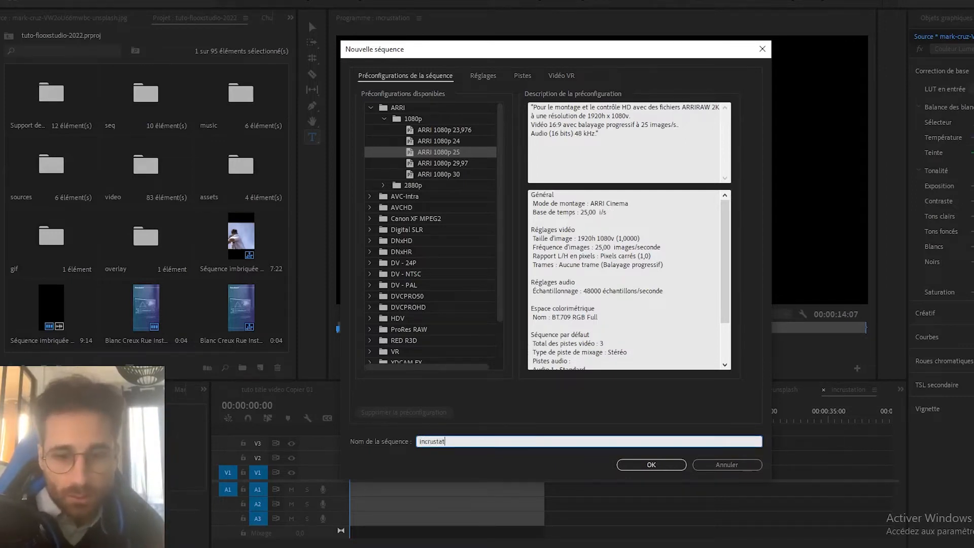
{"action": "key", "text": "Return"}
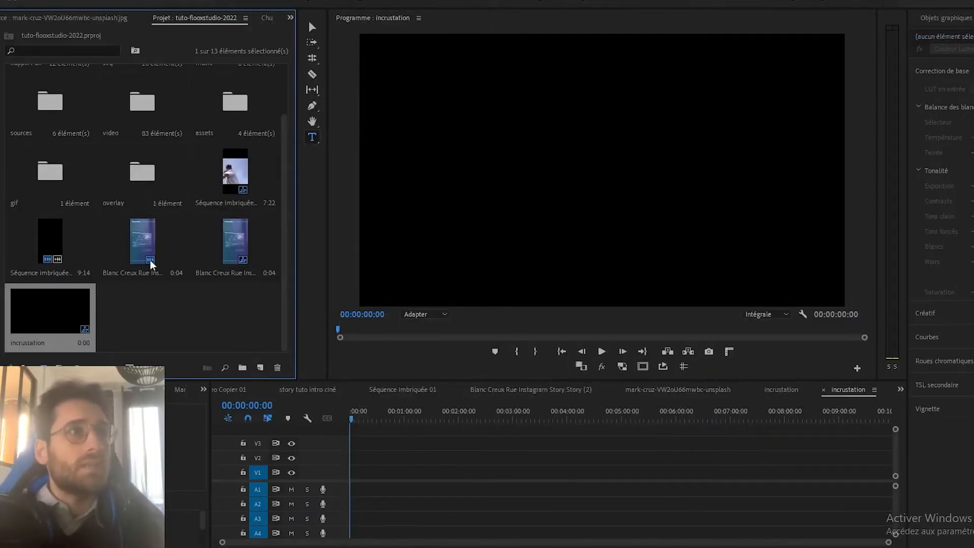
Open the assets bin and place the mark-cruz unsplash photo on track V1 at the start of the sequence
{"action": "scroll", "coordinate": [228, 295], "scroll_direction": "up", "scroll_amount": 2}
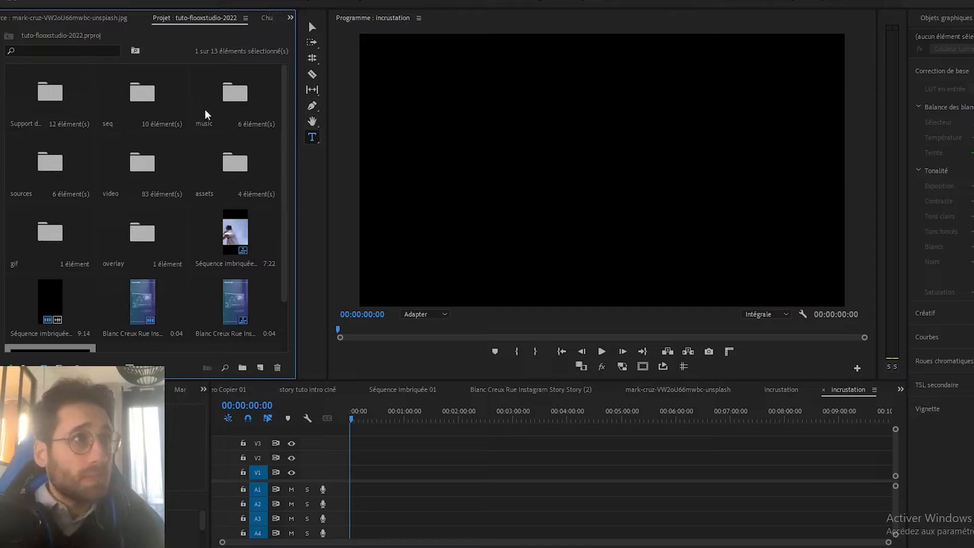
{"action": "left_click", "coordinate": [235, 162]}
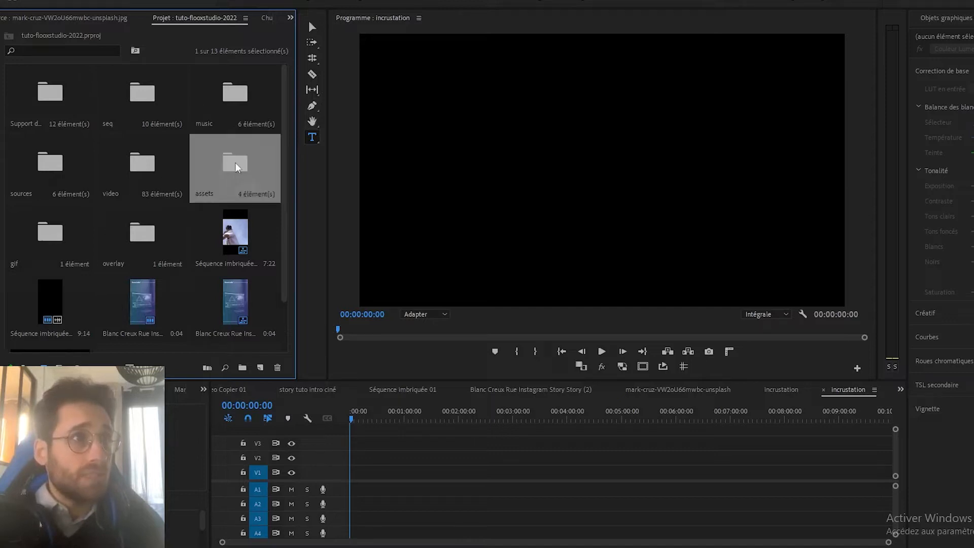
{"action": "double_click", "coordinate": [235, 163]}
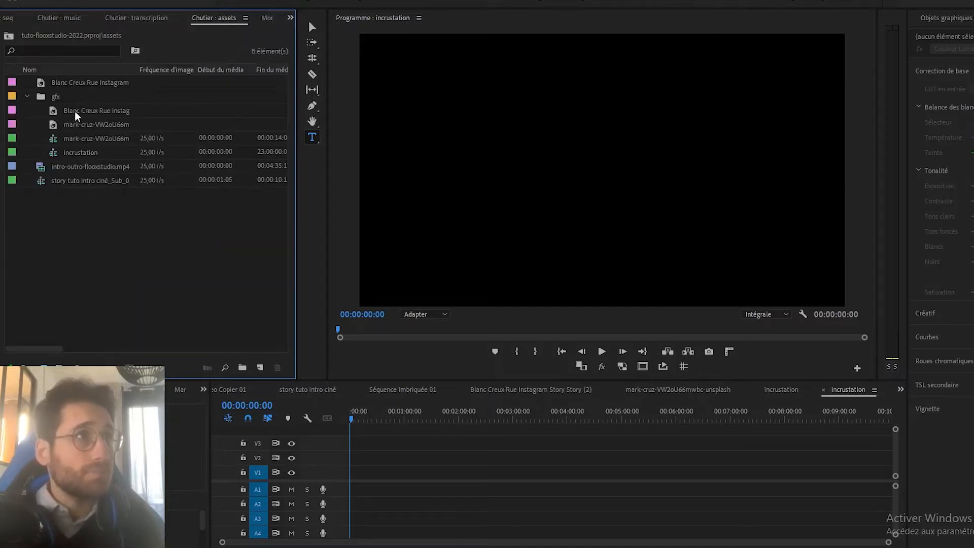
{"action": "left_click_drag", "start_coordinate": [50, 124], "coordinate": [359, 473]}
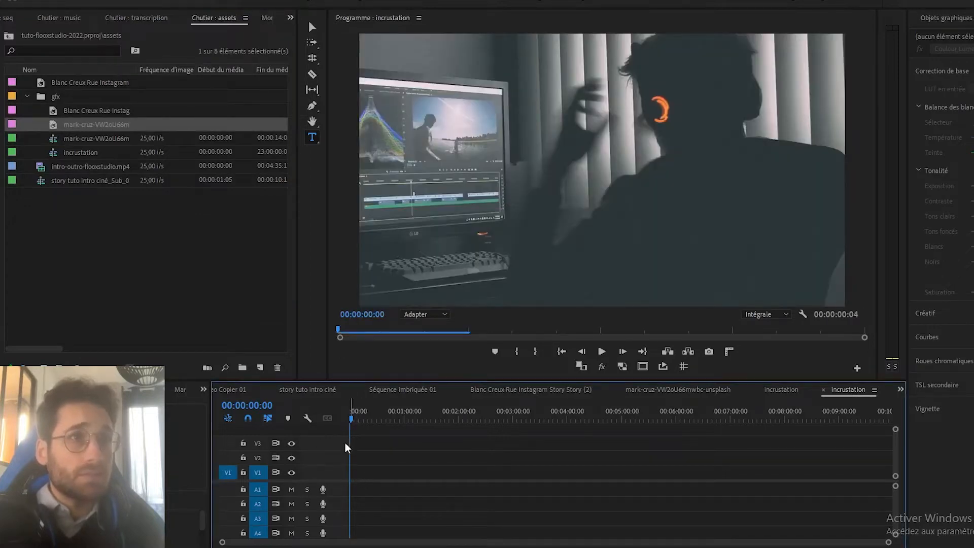
Extend the photo clip on V1 to about five seconds and scrub through it
{"action": "key", "text": "equal"}
{"action": "key", "text": "equal"}
{"action": "key", "text": "equal"}
{"action": "left_click", "coordinate": [351, 412]}
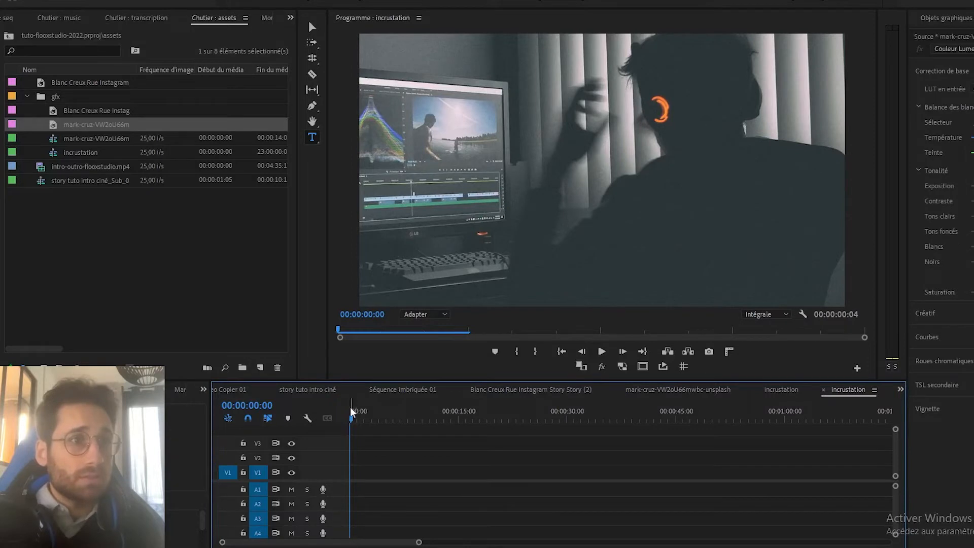
{"action": "key", "text": "equal"}
{"action": "key", "text": "equal"}
{"action": "key", "text": "equal"}
{"action": "key", "text": "equal"}
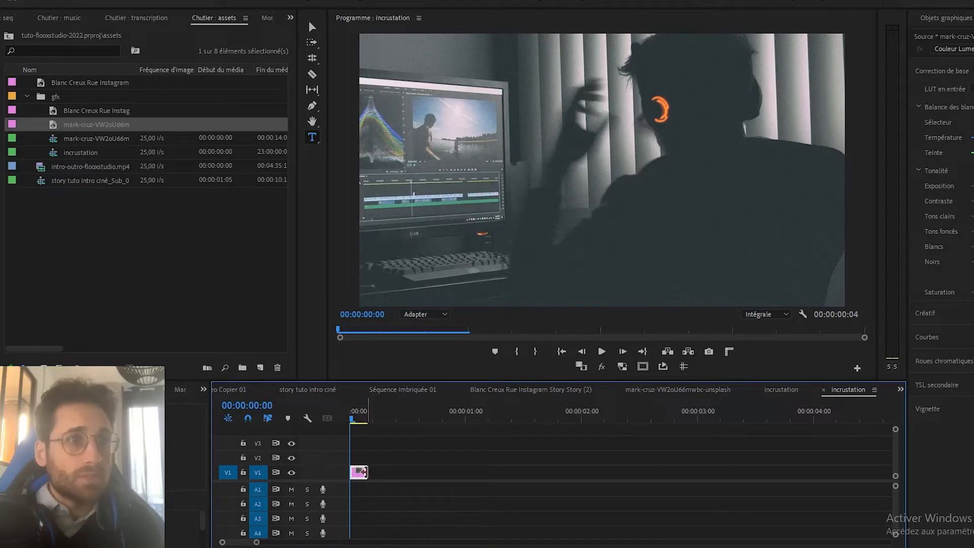
{"action": "left_click_drag", "start_coordinate": [363, 472], "coordinate": [751, 461]}
{"action": "key", "text": "minus"}
{"action": "key", "text": "minus"}
{"action": "left_click_drag", "start_coordinate": [465, 473], "coordinate": [493, 472]}
{"action": "left_click", "coordinate": [481, 410]}
{"action": "left_click_drag", "start_coordinate": [483, 409], "coordinate": [386, 431]}
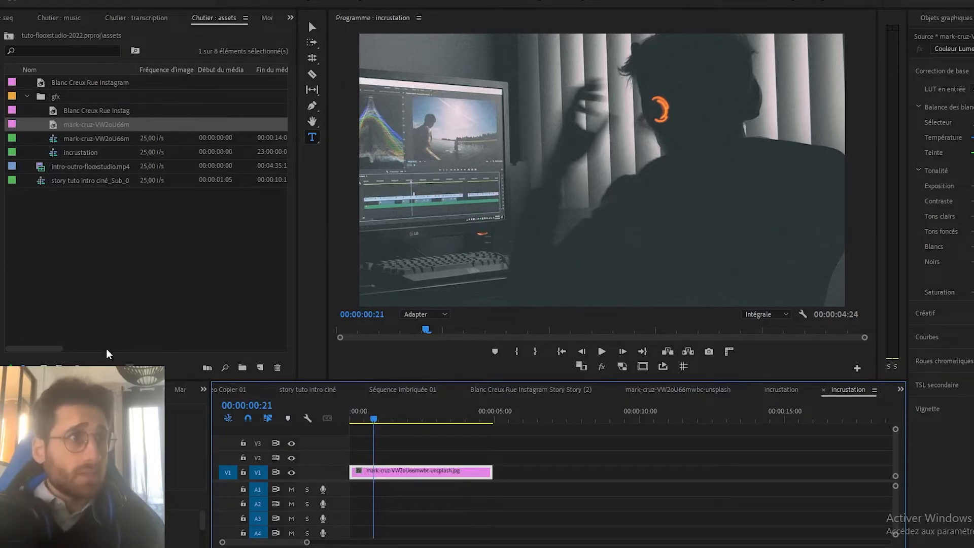
Set the photo clip's scale to 59 in its effect options so the image fills the frame
{"action": "left_click", "coordinate": [290, 24]}
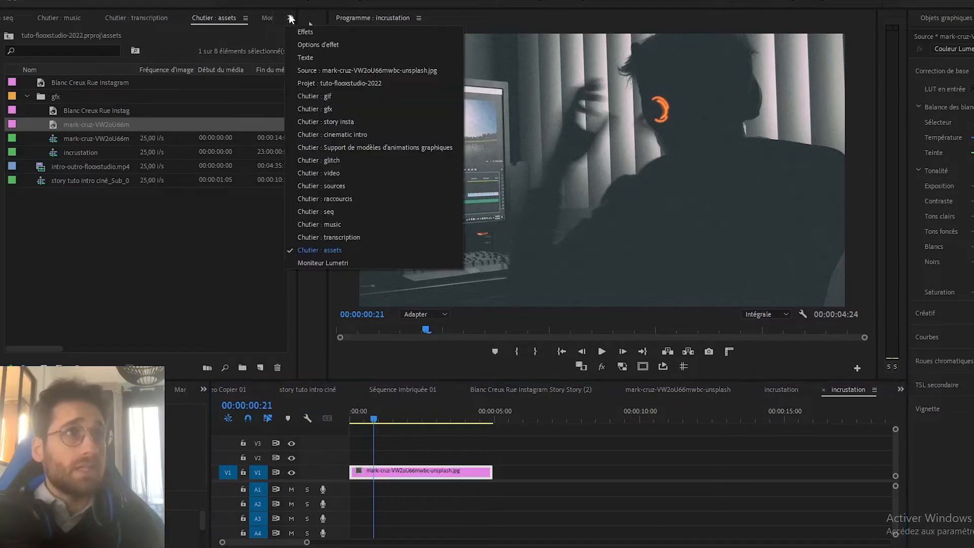
{"action": "left_click", "coordinate": [339, 46]}
{"action": "left_click", "coordinate": [447, 473]}
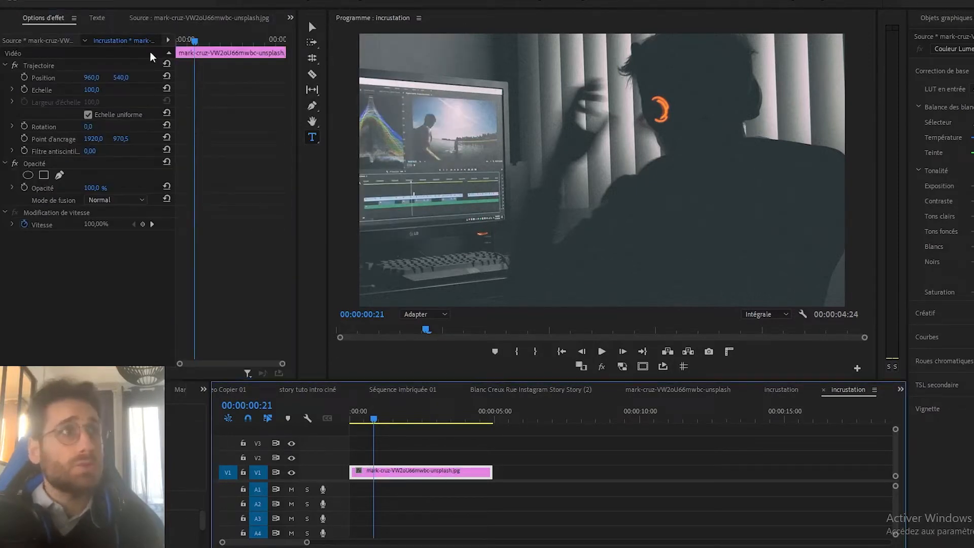
{"action": "left_click", "coordinate": [92, 90]}
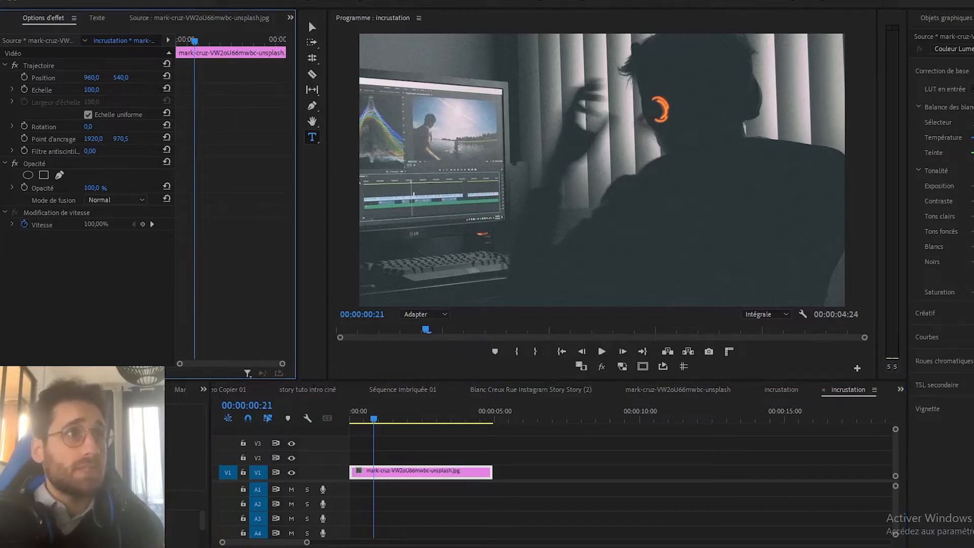
{"action": "type", "text": "35"}
{"action": "key", "text": "Return"}
{"action": "type", "text": "50"}
{"action": "key", "text": "Return"}
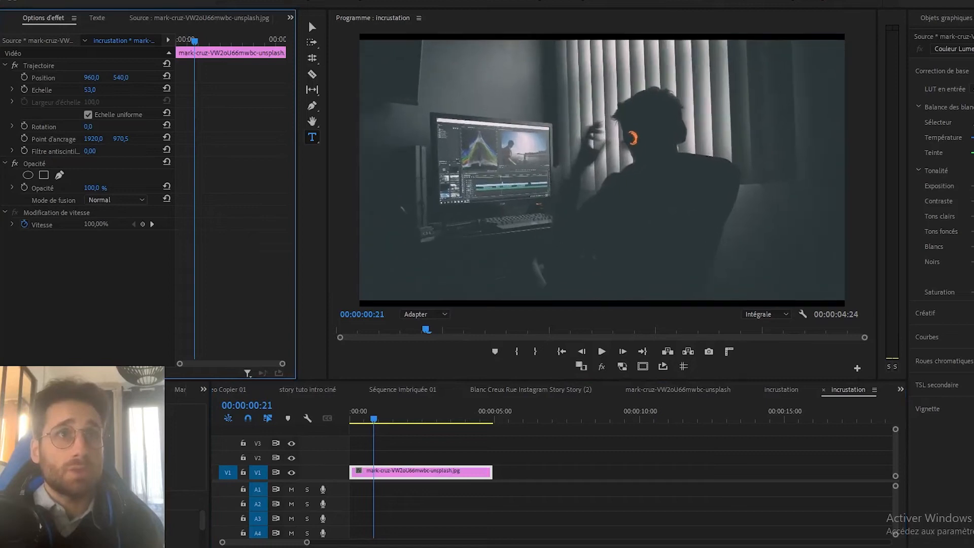
{"action": "type", "text": "57"}
{"action": "key", "text": "Return"}
{"action": "left_click_drag", "start_coordinate": [90, 90], "coordinate": [90, 90]}
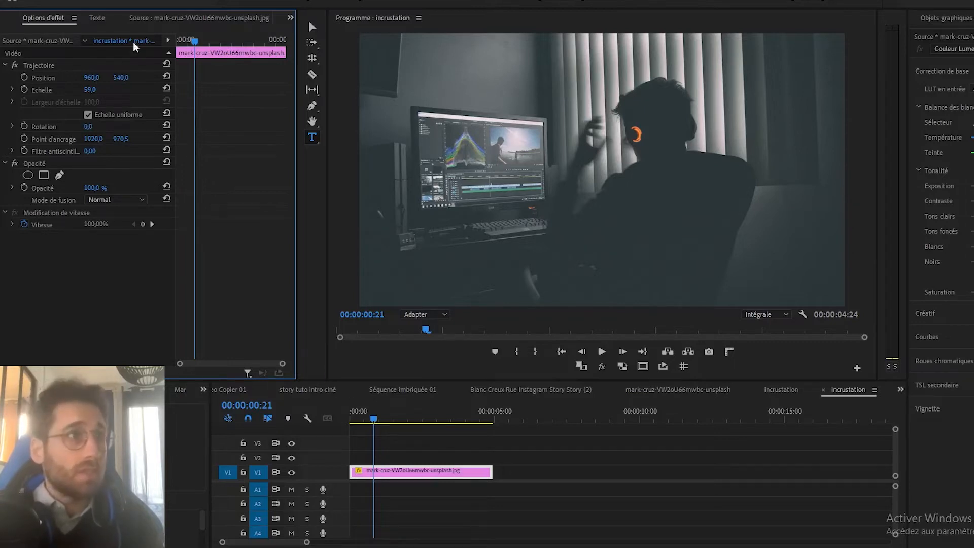
Place the C0039.MP4 clip from the video bin on track V2, aligned with the start of the photo
{"action": "left_click", "coordinate": [291, 18]}
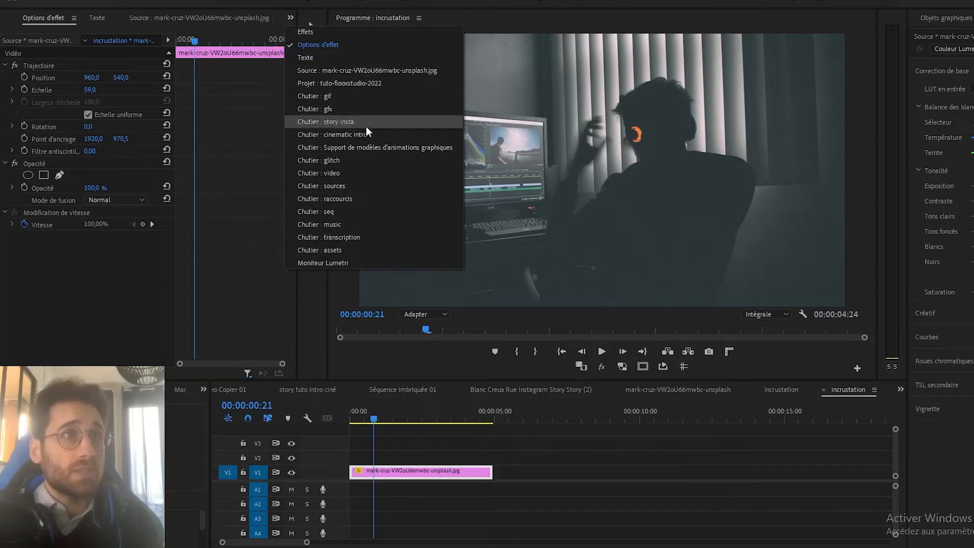
{"action": "left_click", "coordinate": [336, 173]}
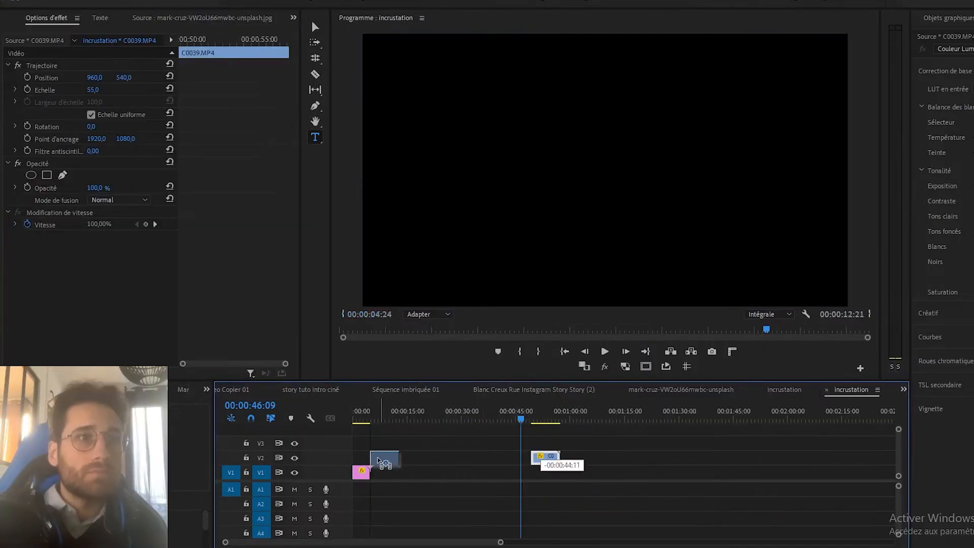
{"action": "left_click_drag", "start_coordinate": [533, 457], "coordinate": [355, 456]}
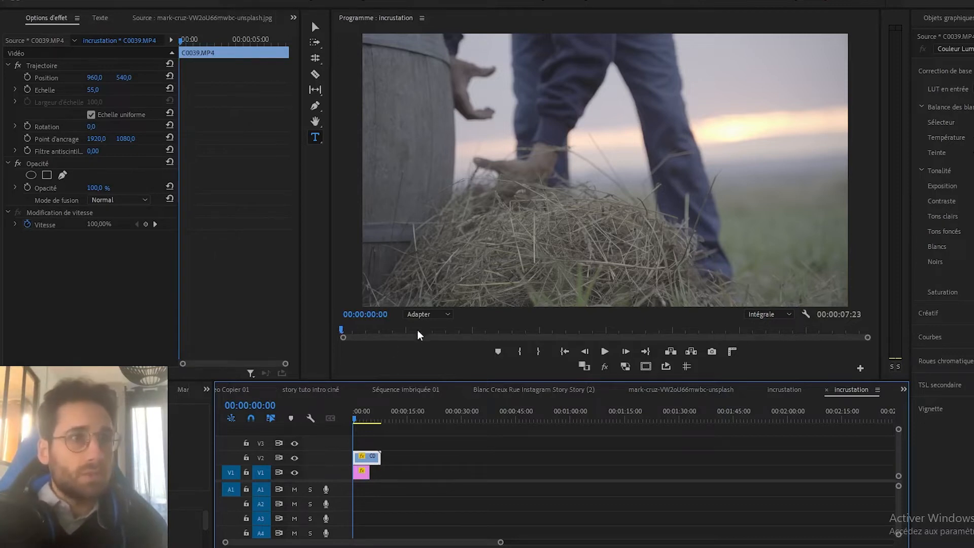
Trim the end of C0039.MP4 to match the photo clip's end and park the playhead at 00:00:02:15
{"action": "left_click_drag", "start_coordinate": [354, 418], "coordinate": [361, 422]}
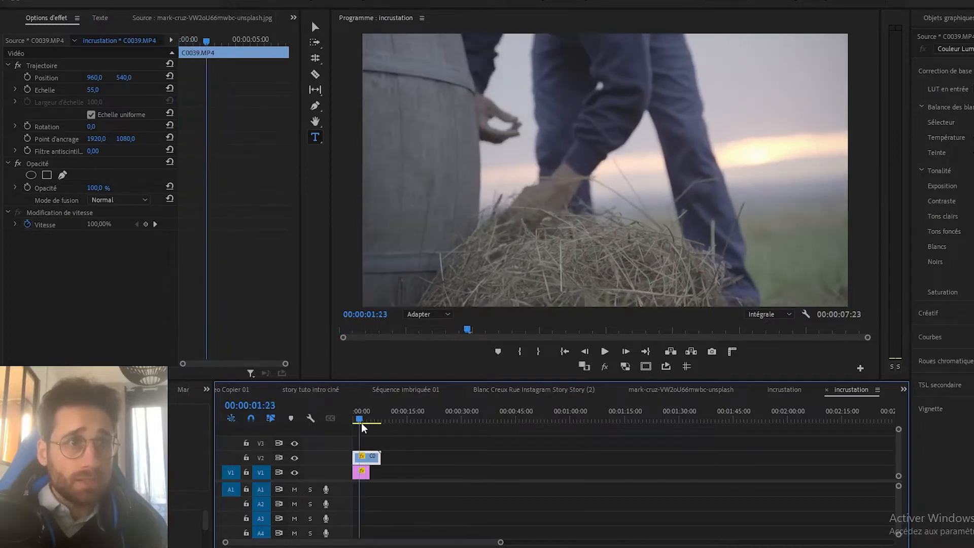
{"action": "left_click_drag", "start_coordinate": [379, 458], "coordinate": [370, 459]}
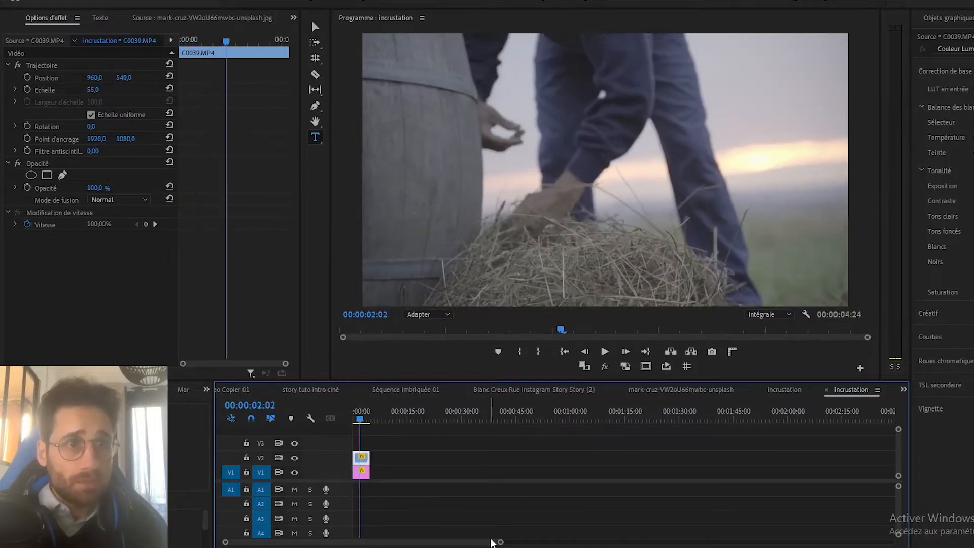
{"action": "key", "text": "equal"}
{"action": "key", "text": "equal"}
{"action": "key", "text": "equal"}
{"action": "key", "text": "equal"}
{"action": "left_click_drag", "start_coordinate": [418, 415], "coordinate": [551, 422]}
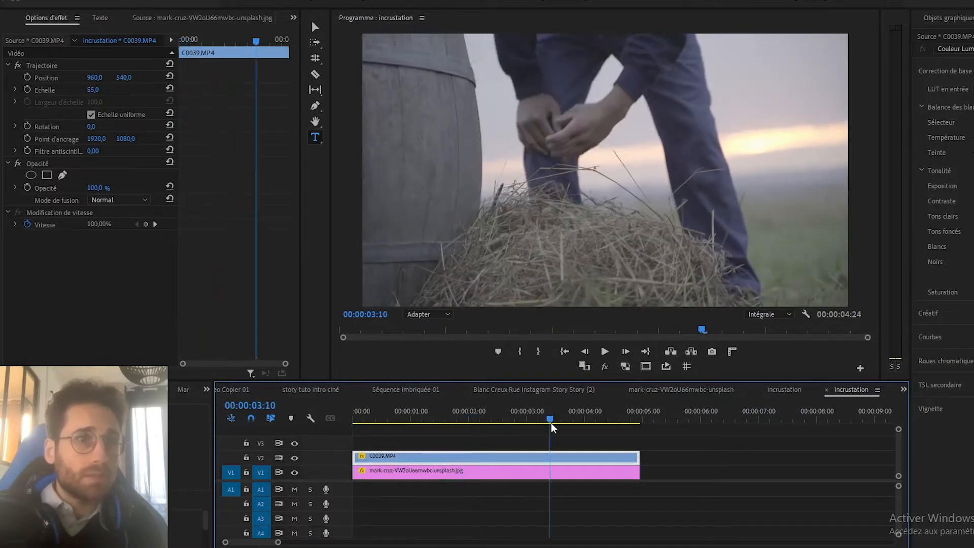
{"action": "left_click", "coordinate": [388, 409]}
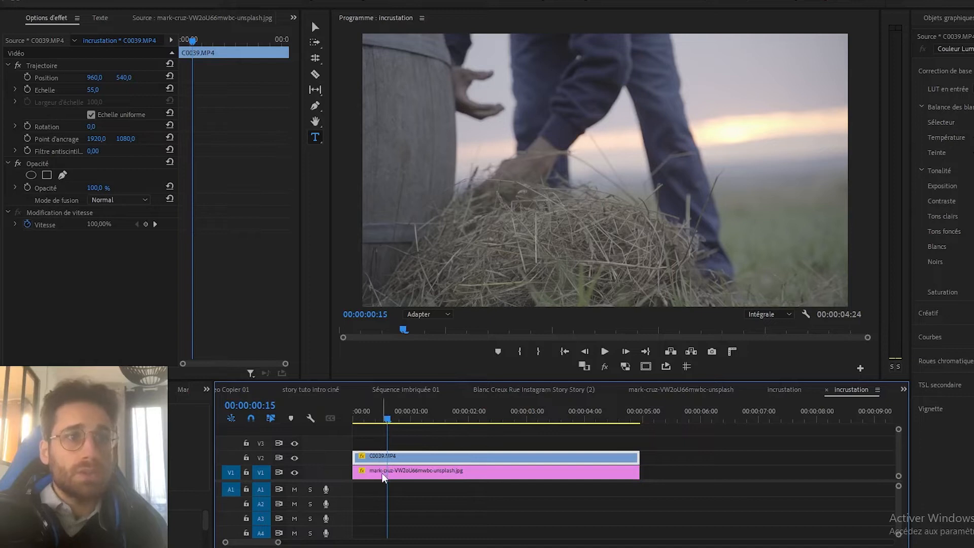
{"action": "left_click_drag", "start_coordinate": [391, 418], "coordinate": [504, 418]}
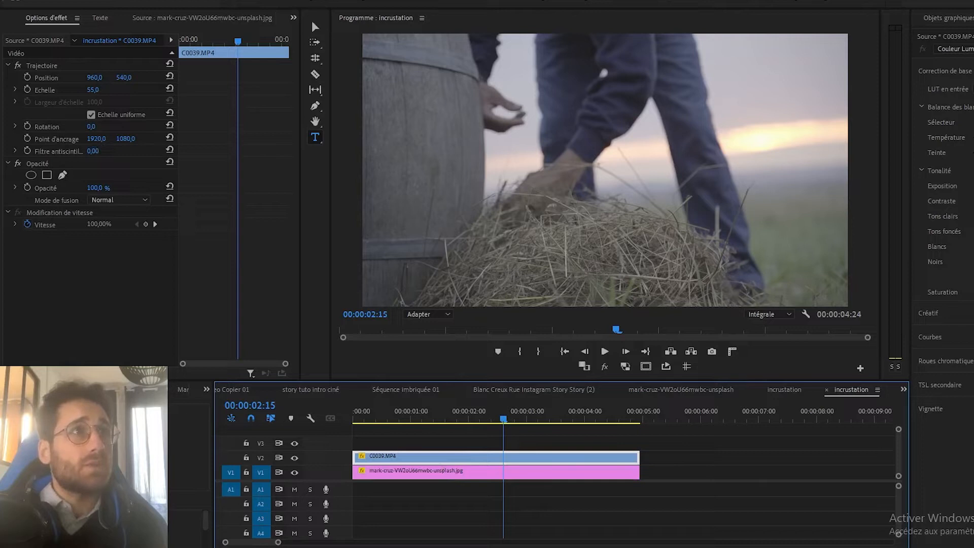
Search the effects for "quatre" and apply the Quatre coins effect to the C0039.MP4 clip
{"action": "left_click", "coordinate": [247, 1]}
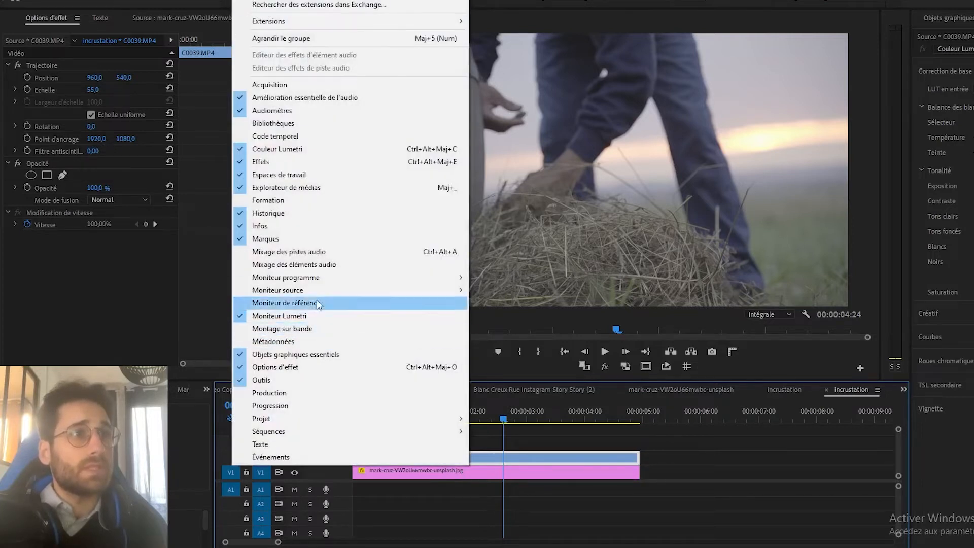
{"action": "left_click", "coordinate": [278, 161]}
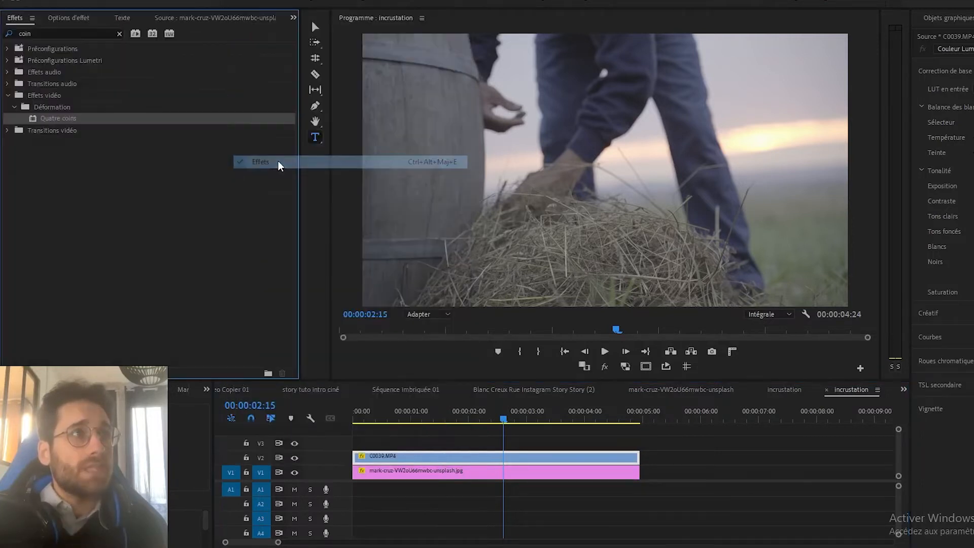
{"action": "left_click", "coordinate": [118, 33]}
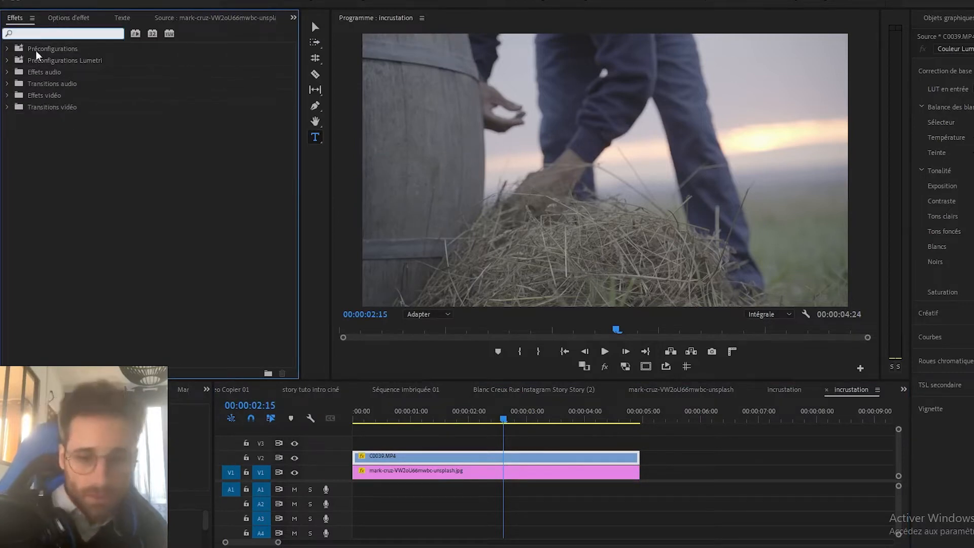
{"action": "type", "text": "quatre"}
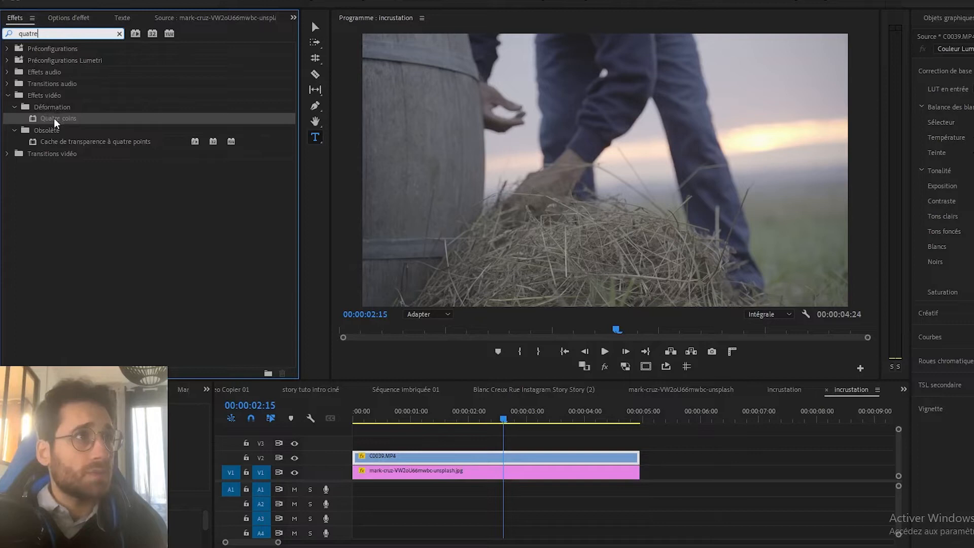
{"action": "left_click_drag", "start_coordinate": [46, 117], "coordinate": [403, 457]}
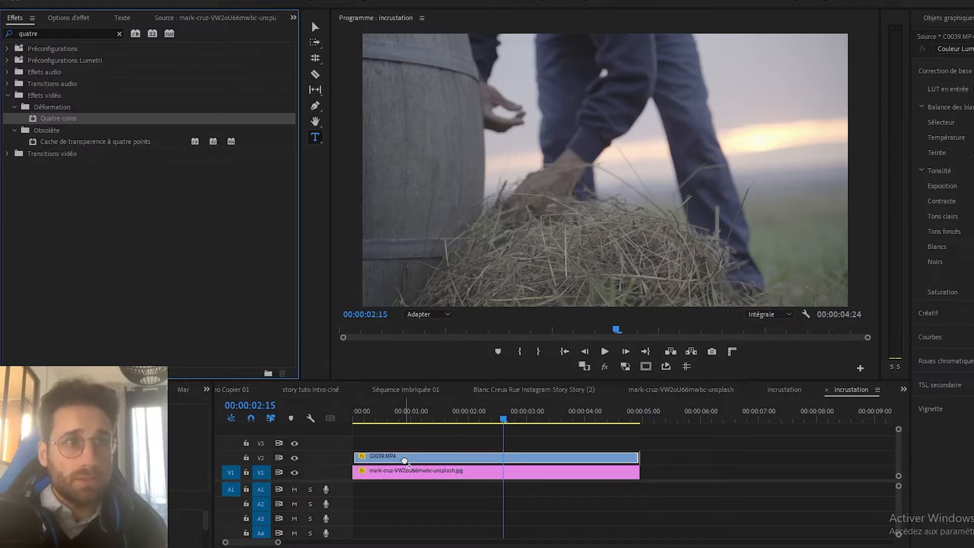
{"action": "left_click_drag", "start_coordinate": [404, 460], "coordinate": [404, 460]}
{"action": "left_click", "coordinate": [401, 459]}
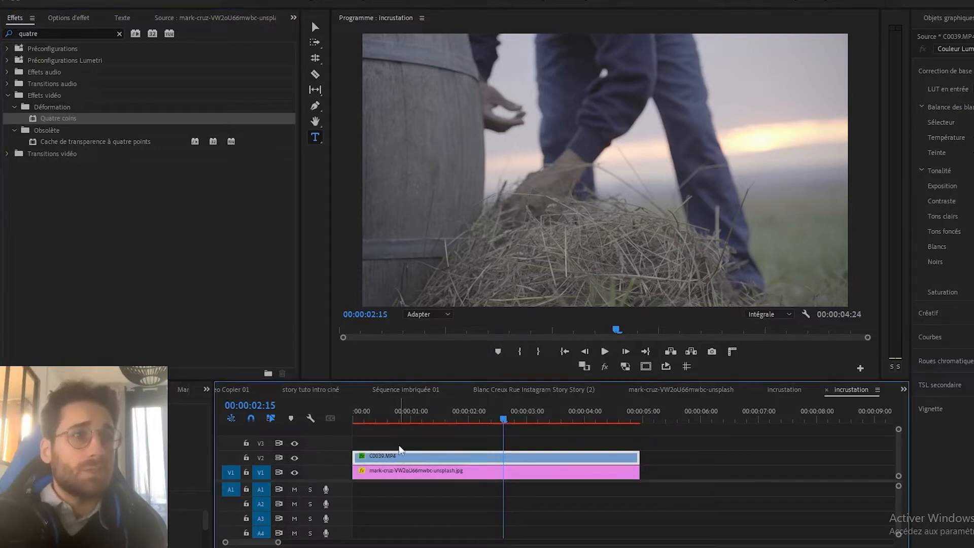
Select Quatre coins in the effect options of C0039.MP4 and toggle the effect off and back on
{"action": "left_click", "coordinate": [66, 17]}
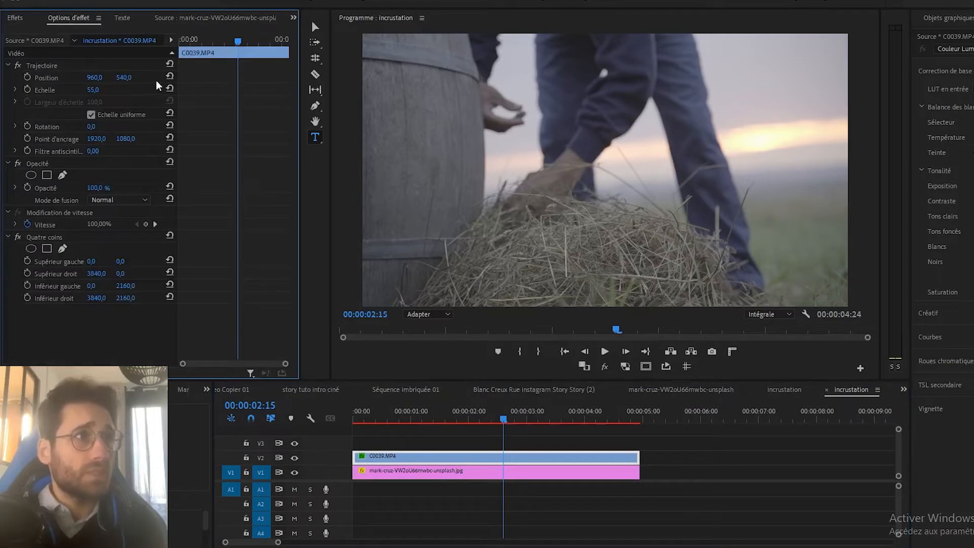
{"action": "left_click", "coordinate": [46, 235]}
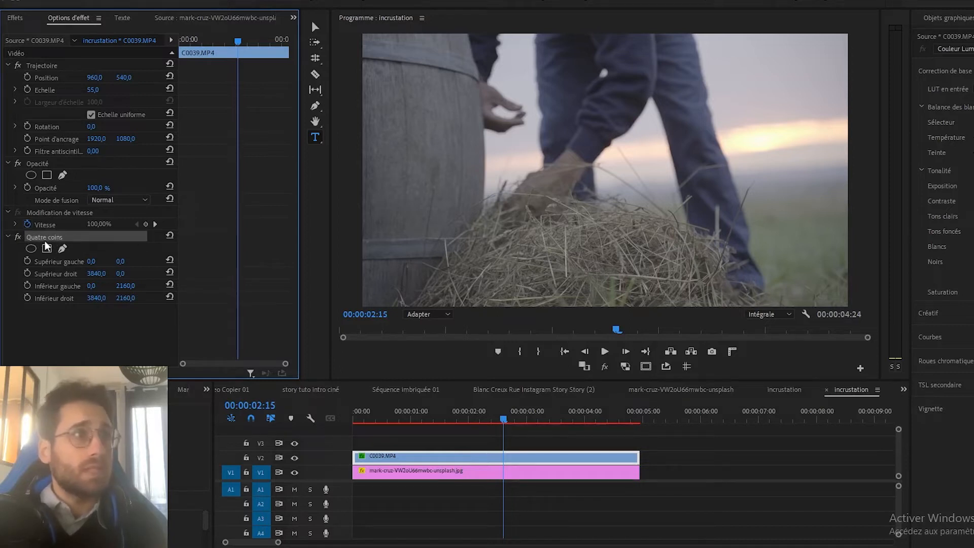
{"action": "left_click", "coordinate": [15, 237]}
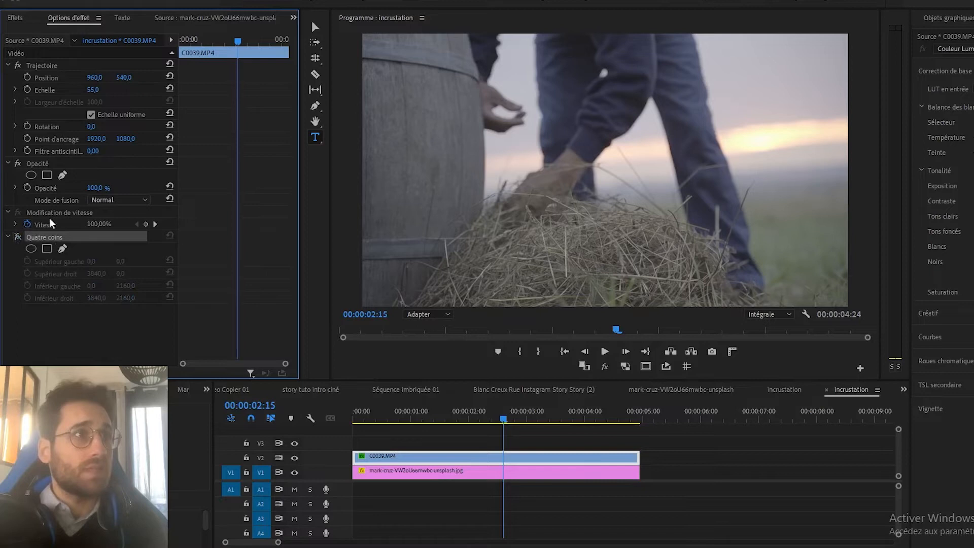
{"action": "left_click", "coordinate": [17, 237]}
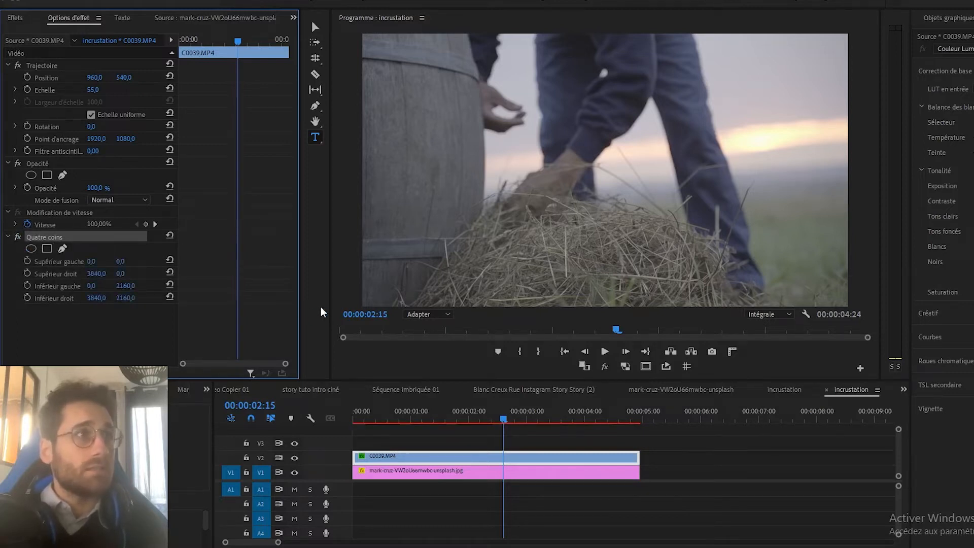
Set the program preview zoom to 25 % to reach the corner handles around the C0039.MP4 image
{"action": "left_click", "coordinate": [421, 306]}
{"action": "left_click", "coordinate": [422, 310]}
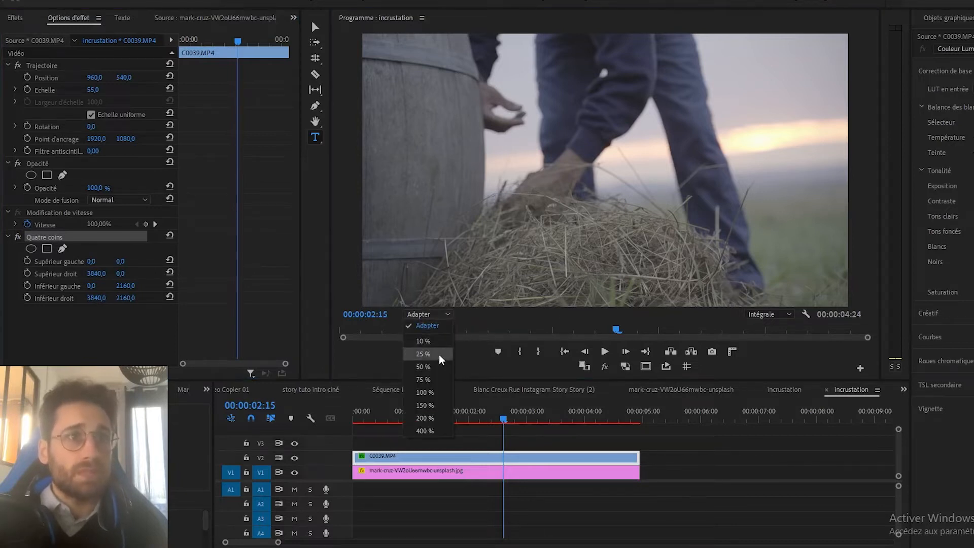
{"action": "left_click", "coordinate": [430, 367]}
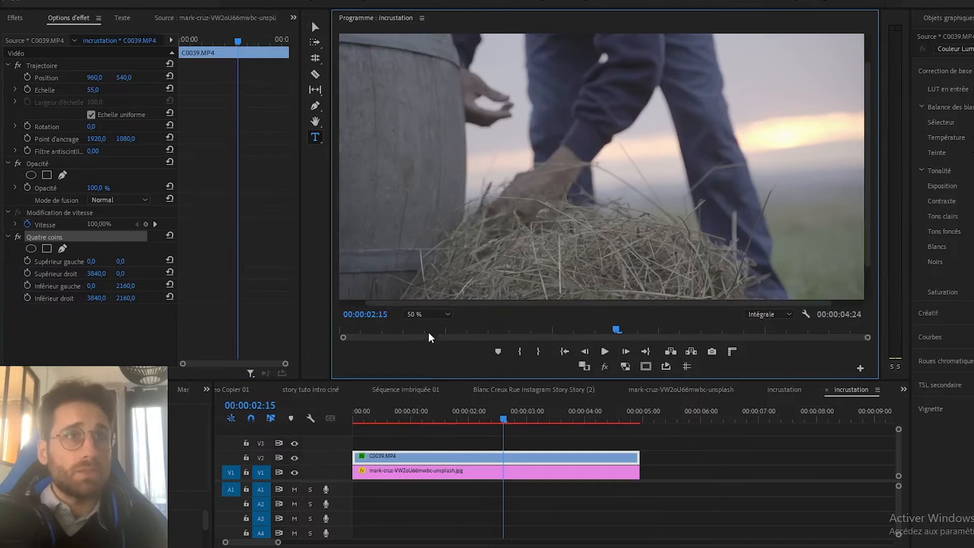
{"action": "left_click", "coordinate": [431, 313]}
{"action": "left_click", "coordinate": [431, 354]}
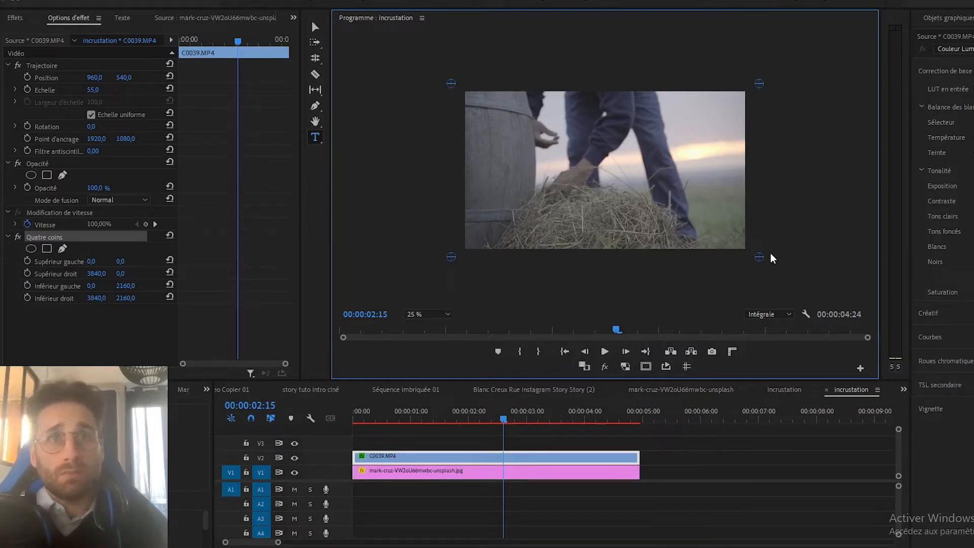
Switch the program preview zoom to Adapter, and return it to 25 % to reach the corner handles
{"action": "left_click", "coordinate": [447, 315]}
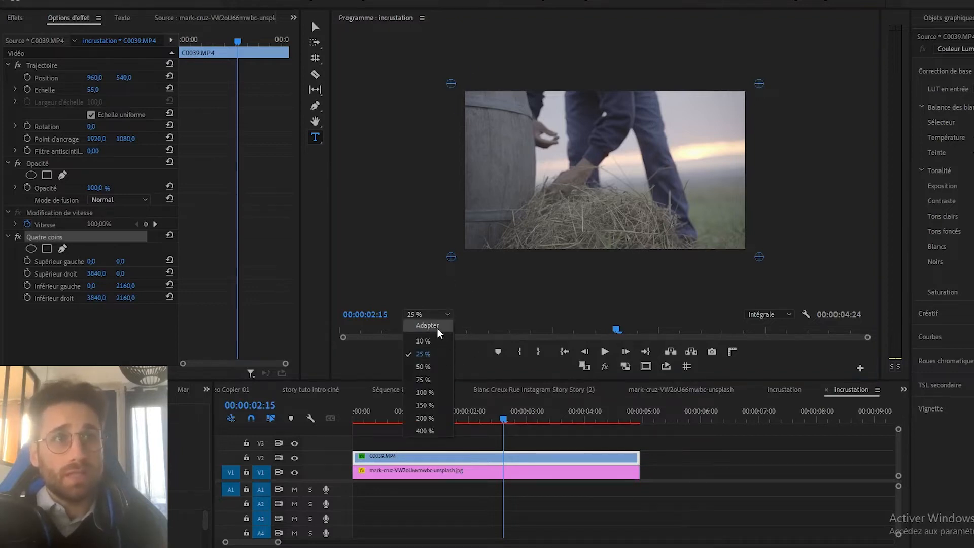
{"action": "left_click", "coordinate": [437, 328]}
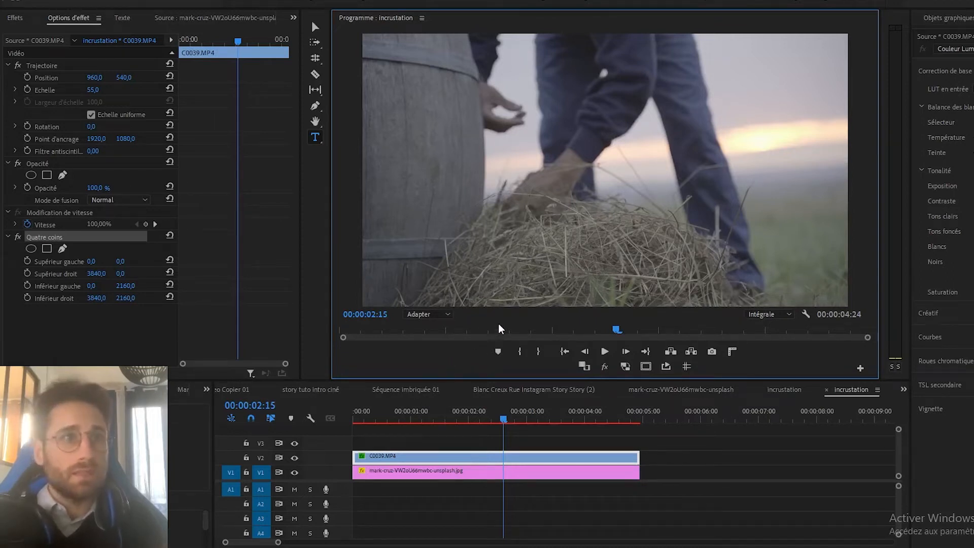
{"action": "left_click", "coordinate": [438, 311]}
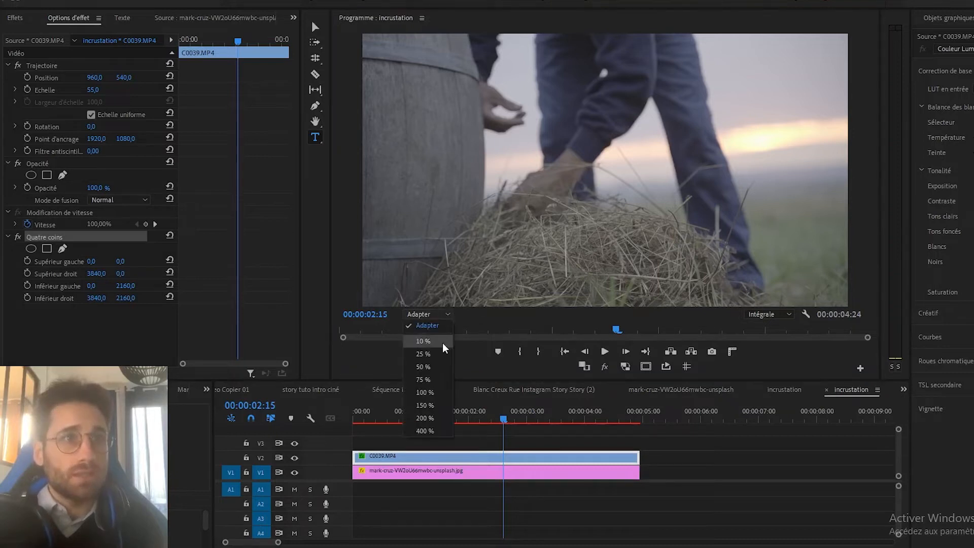
{"action": "left_click", "coordinate": [434, 353]}
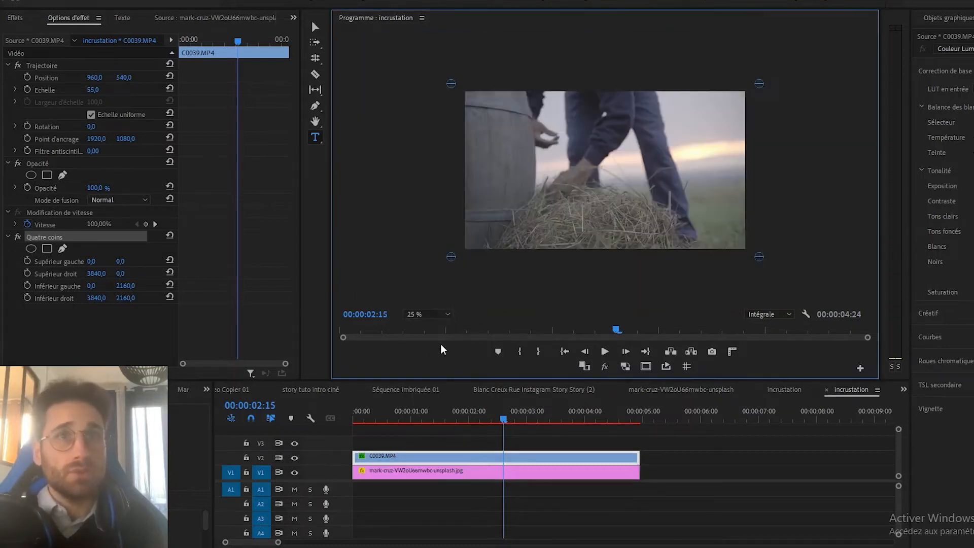
Roughly pin C0039.MP4's corners to the photo's monitor: upper left about 582/680, upper right 1433/753, lower left 633/1444, lower right 1535/1473
{"action": "left_click_drag", "start_coordinate": [384, 378], "coordinate": [371, 433]}
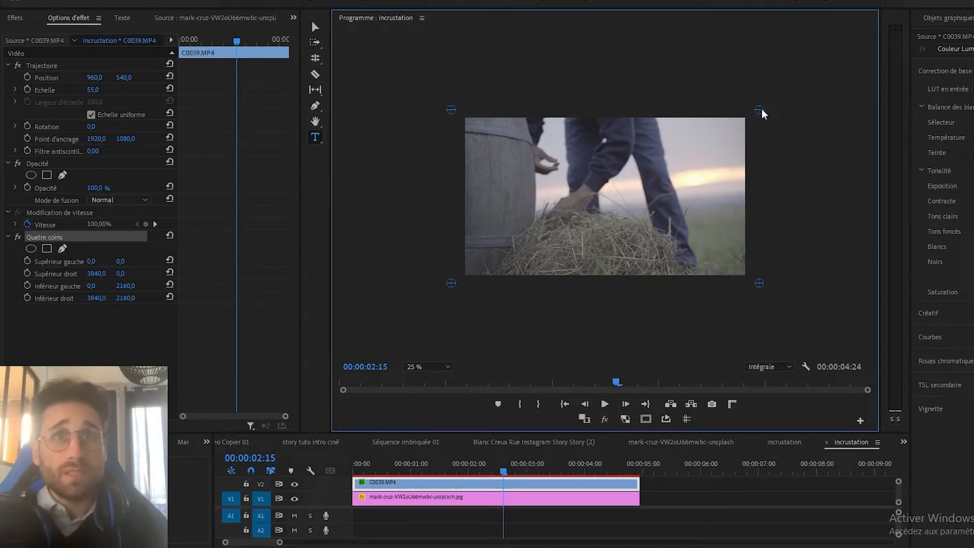
{"action": "left_click_drag", "start_coordinate": [760, 110], "coordinate": [566, 169]}
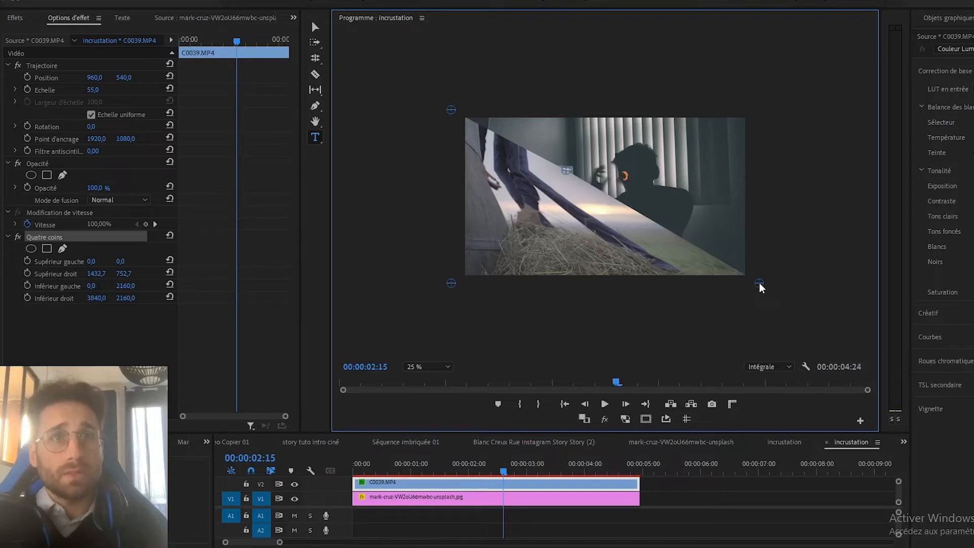
{"action": "left_click_drag", "start_coordinate": [759, 283], "coordinate": [575, 228]}
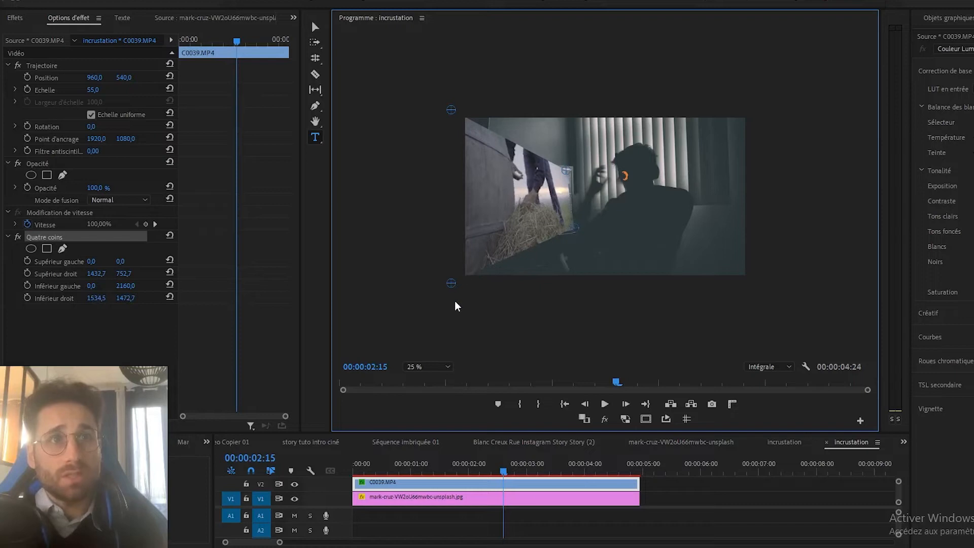
{"action": "left_click_drag", "start_coordinate": [450, 284], "coordinate": [502, 226]}
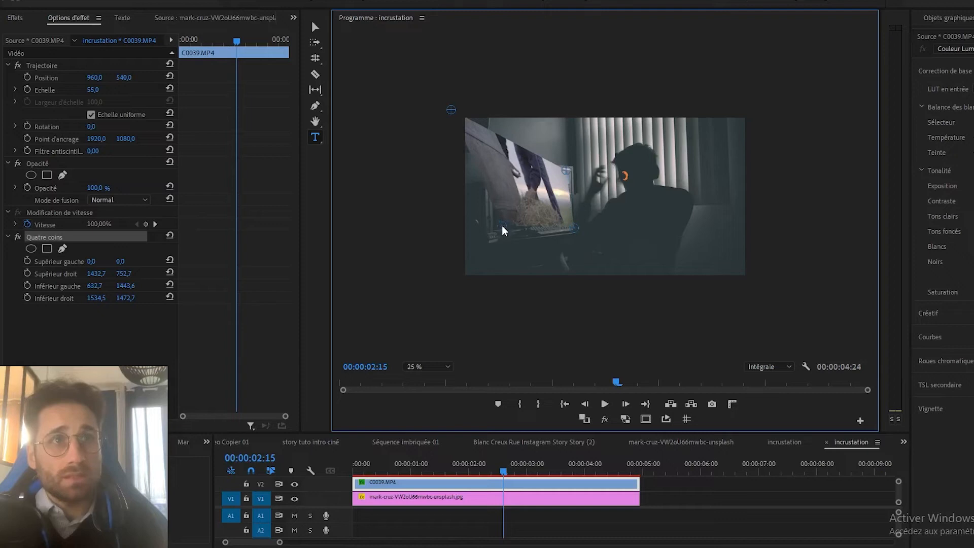
{"action": "left_click_drag", "start_coordinate": [451, 109], "coordinate": [498, 165]}
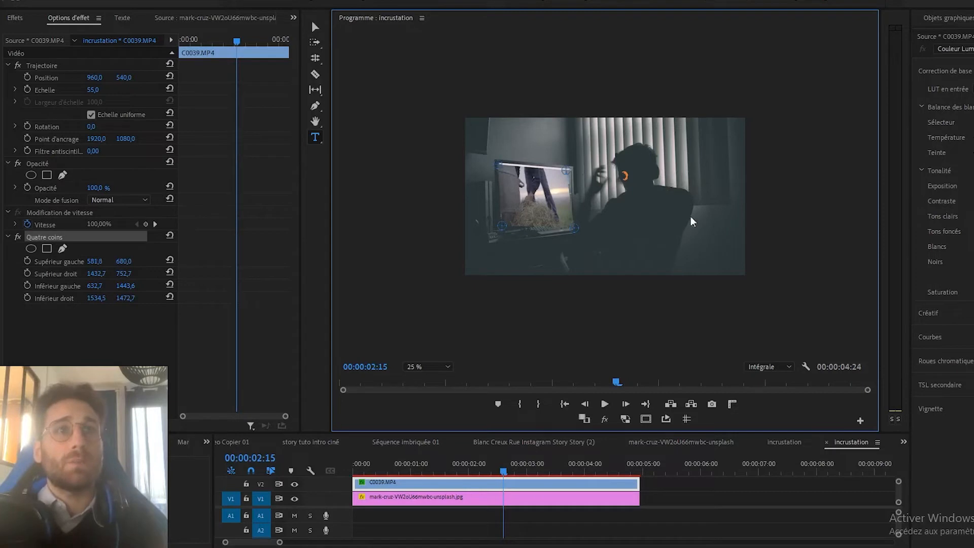
Examine at 100 % preview zoom how the edges of the pinned video fit the monitor screen in the photo
{"action": "left_click", "coordinate": [437, 367]}
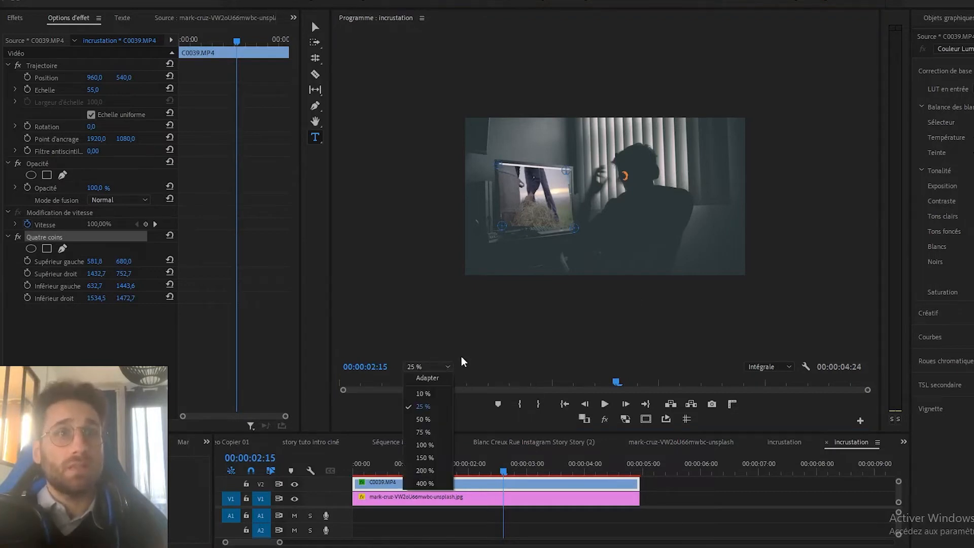
{"action": "left_click", "coordinate": [437, 444]}
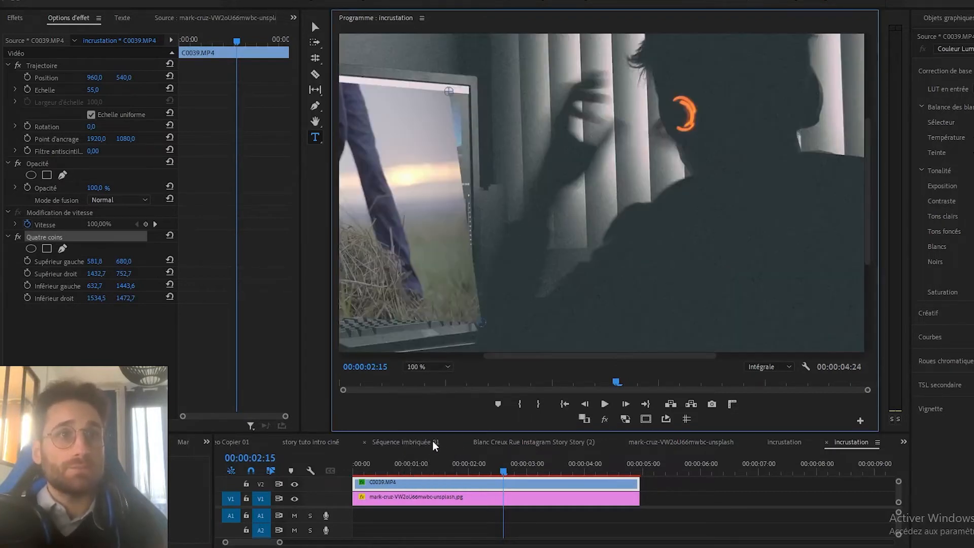
{"action": "left_click", "coordinate": [430, 367]}
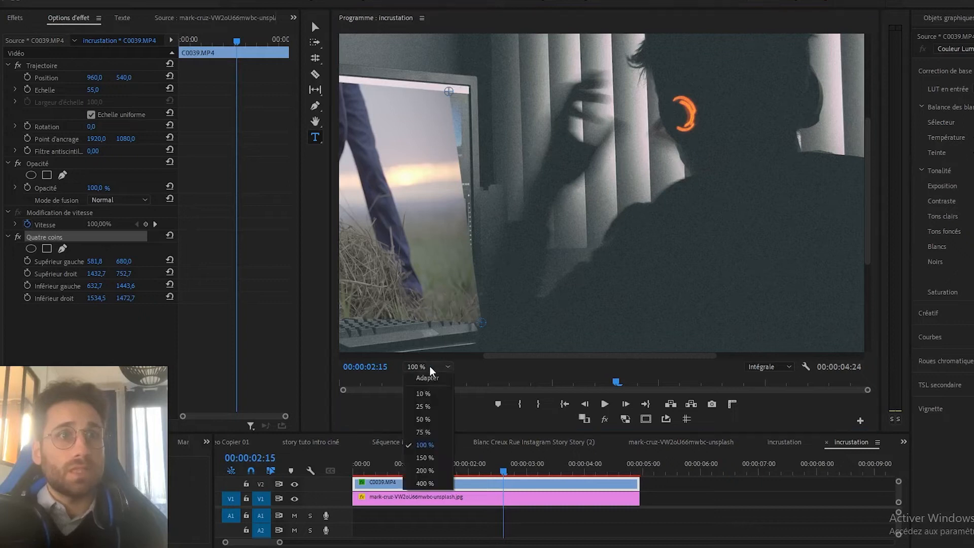
{"action": "left_click", "coordinate": [525, 355]}
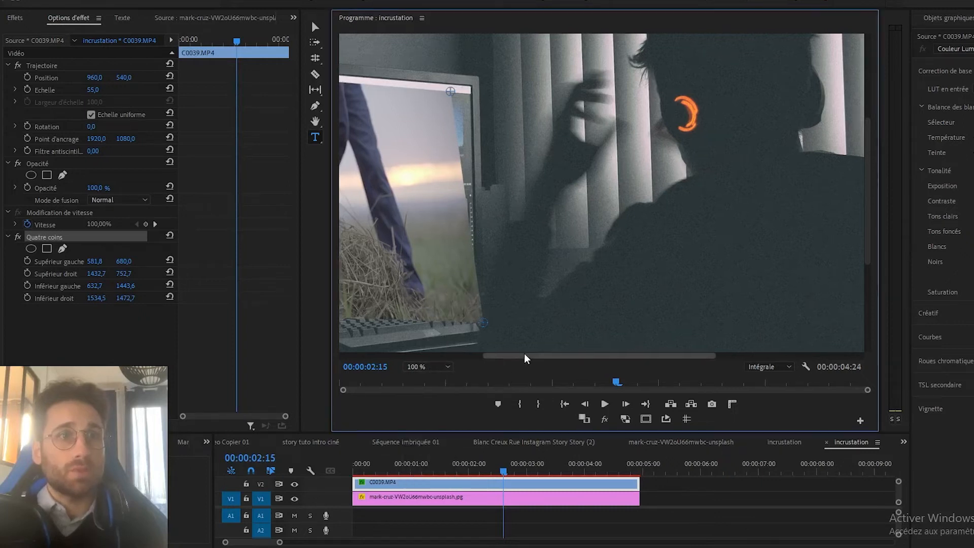
{"action": "left_click_drag", "start_coordinate": [532, 355], "coordinate": [420, 364]}
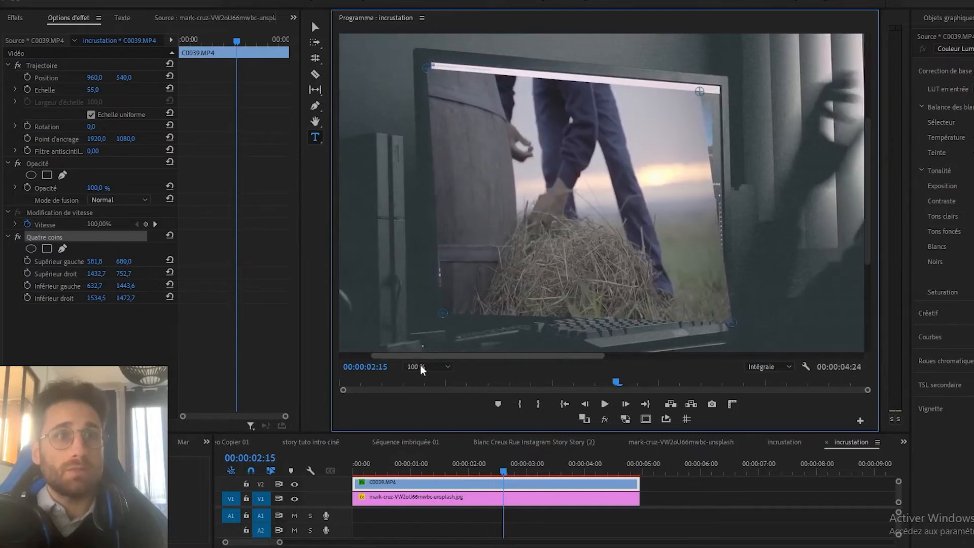
{"action": "left_click_drag", "start_coordinate": [867, 209], "coordinate": [833, 207]}
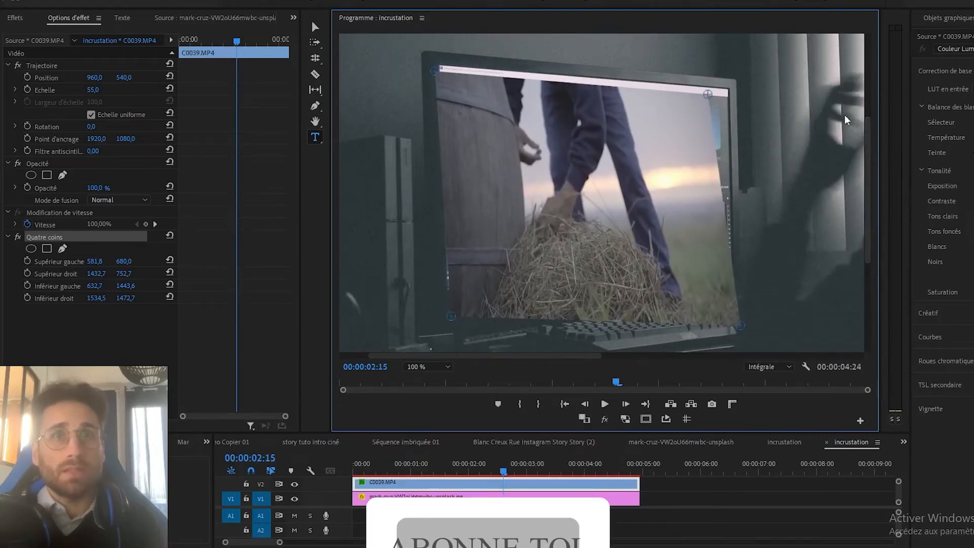
{"action": "scroll", "coordinate": [866, 123], "scroll_direction": "up", "scroll_amount": 2}
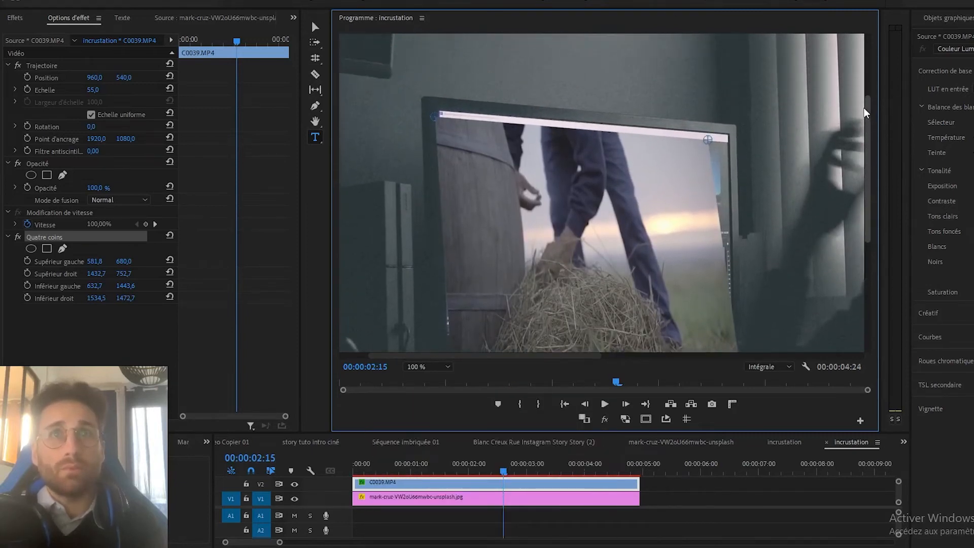
{"action": "scroll", "coordinate": [850, 135], "scroll_direction": "down", "scroll_amount": 2}
{"action": "scroll", "coordinate": [849, 130], "scroll_direction": "down", "scroll_amount": 1}
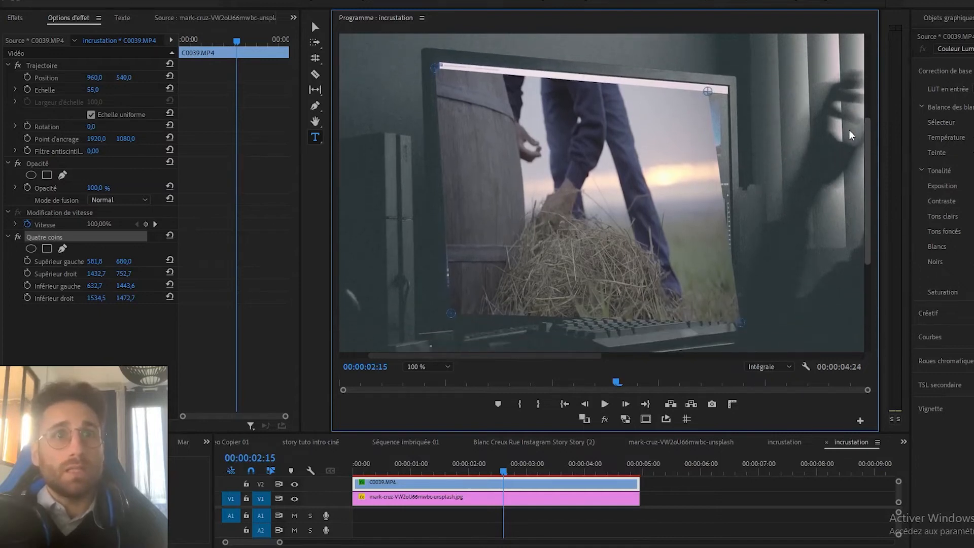
Refine the upper-left Quatre coins point at 200 % preview zoom to the monitor screen's corner, at about 590/657
{"action": "left_click", "coordinate": [444, 366]}
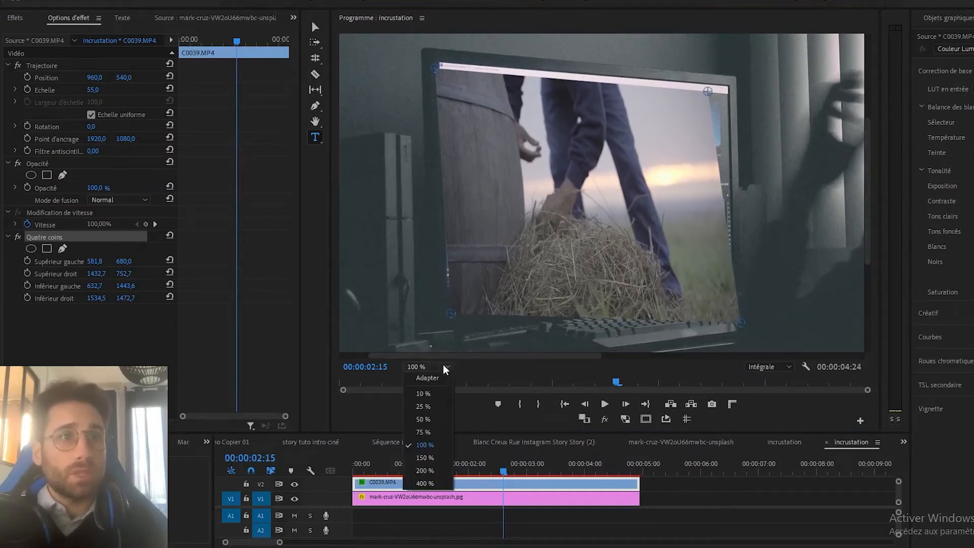
{"action": "left_click", "coordinate": [432, 458]}
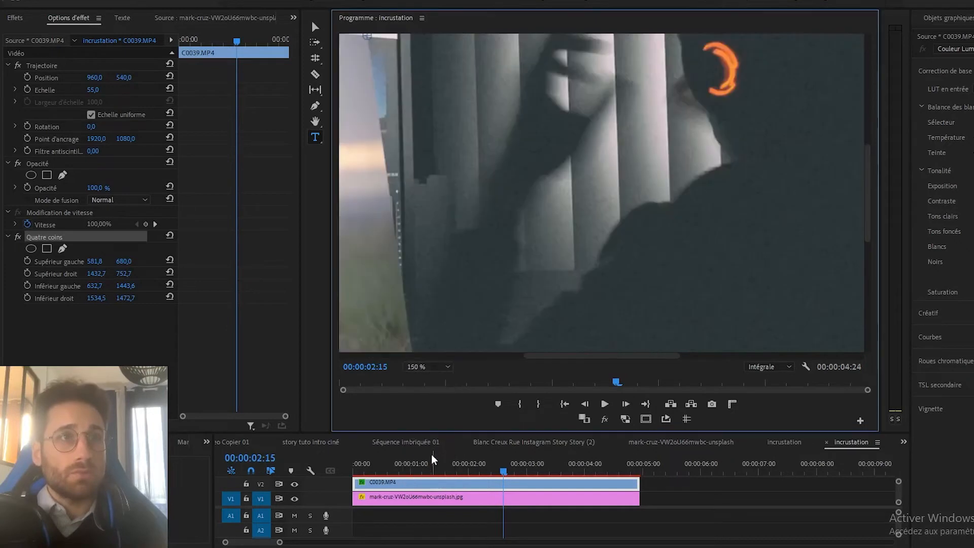
{"action": "left_click", "coordinate": [562, 358]}
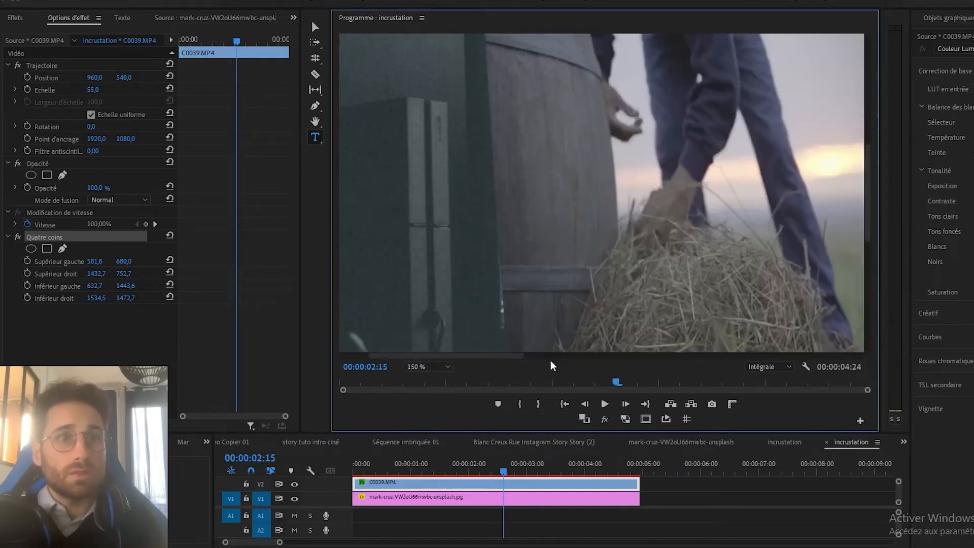
{"action": "left_click_drag", "start_coordinate": [500, 357], "coordinate": [427, 357]}
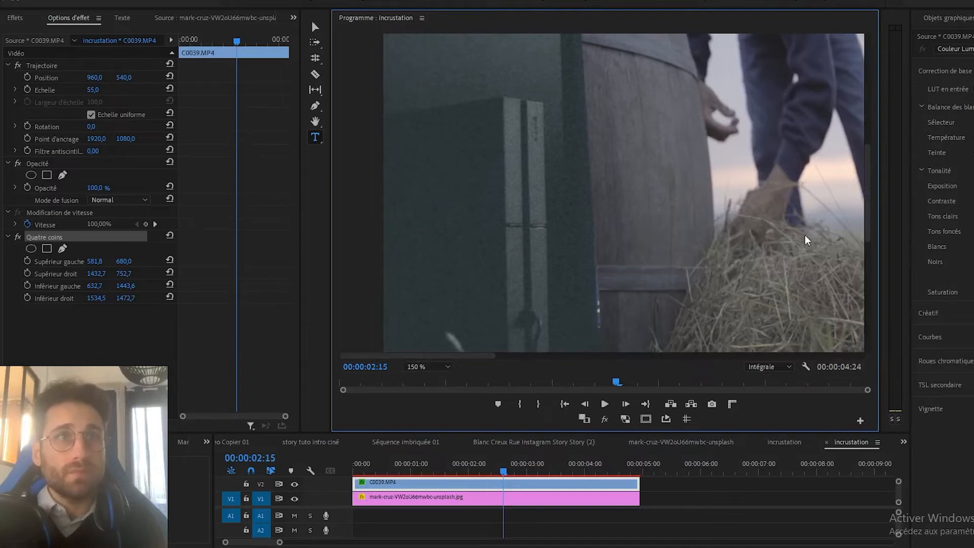
{"action": "left_click_drag", "start_coordinate": [869, 209], "coordinate": [868, 148]}
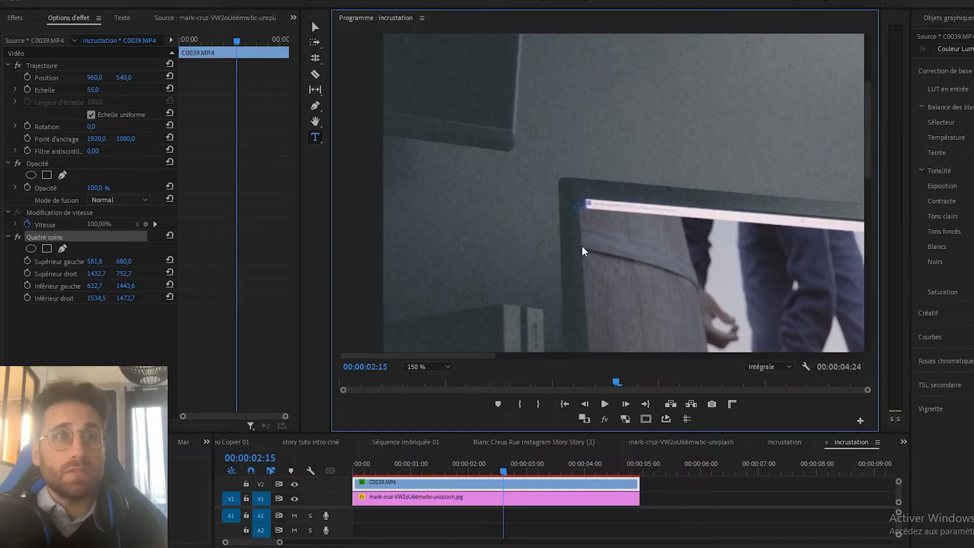
{"action": "left_click", "coordinate": [443, 366]}
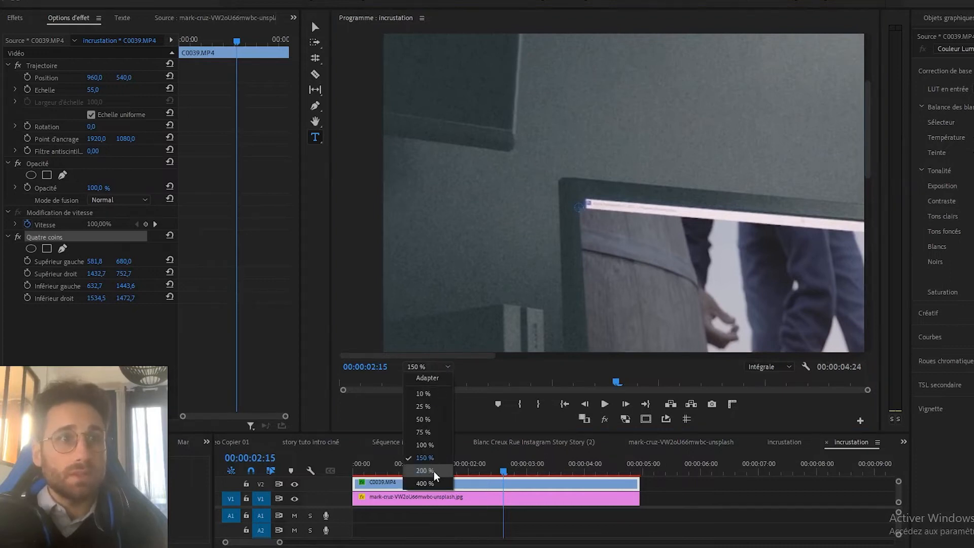
{"action": "left_click", "coordinate": [434, 471]}
{"action": "left_click_drag", "start_coordinate": [865, 211], "coordinate": [861, 120]}
{"action": "left_click_drag", "start_coordinate": [577, 355], "coordinate": [405, 364]}
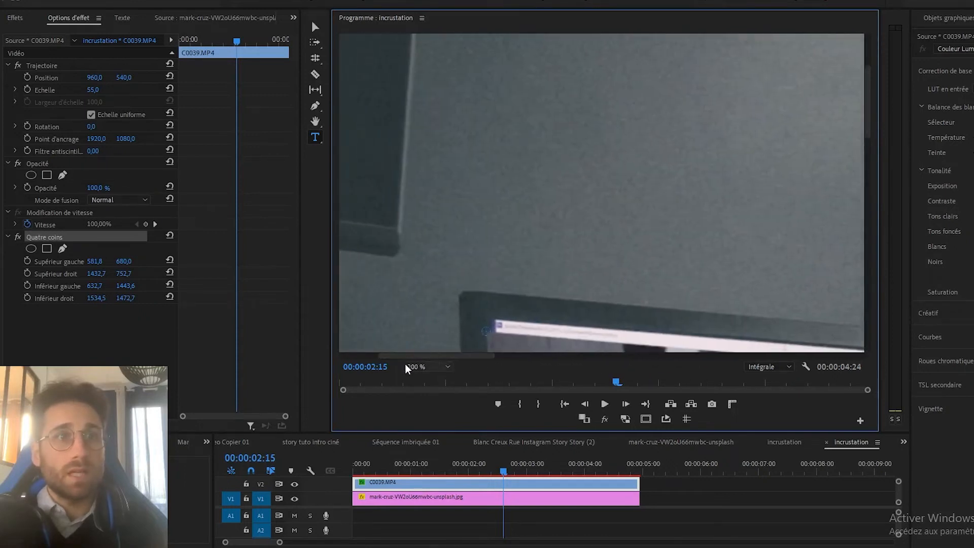
{"action": "left_click_drag", "start_coordinate": [869, 123], "coordinate": [865, 167]}
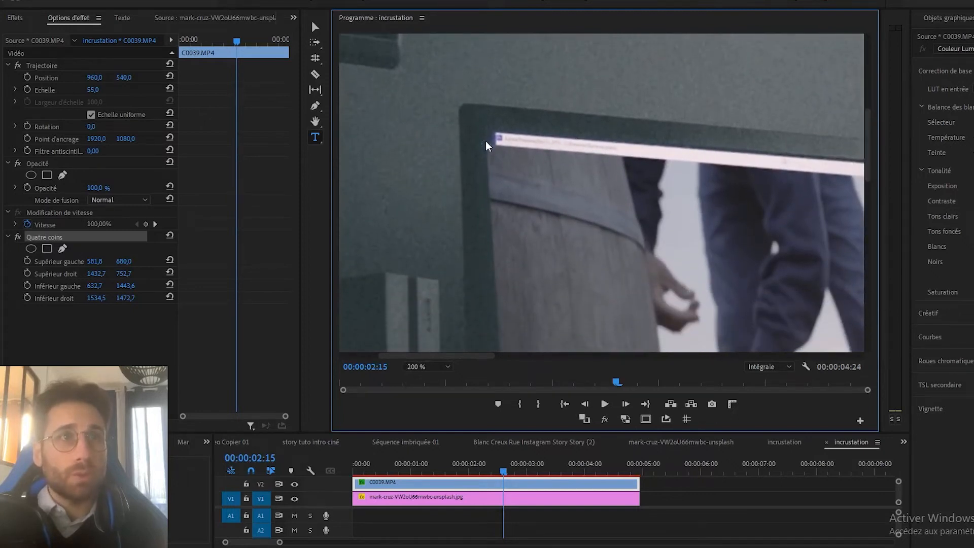
{"action": "left_click_drag", "start_coordinate": [486, 143], "coordinate": [489, 132]}
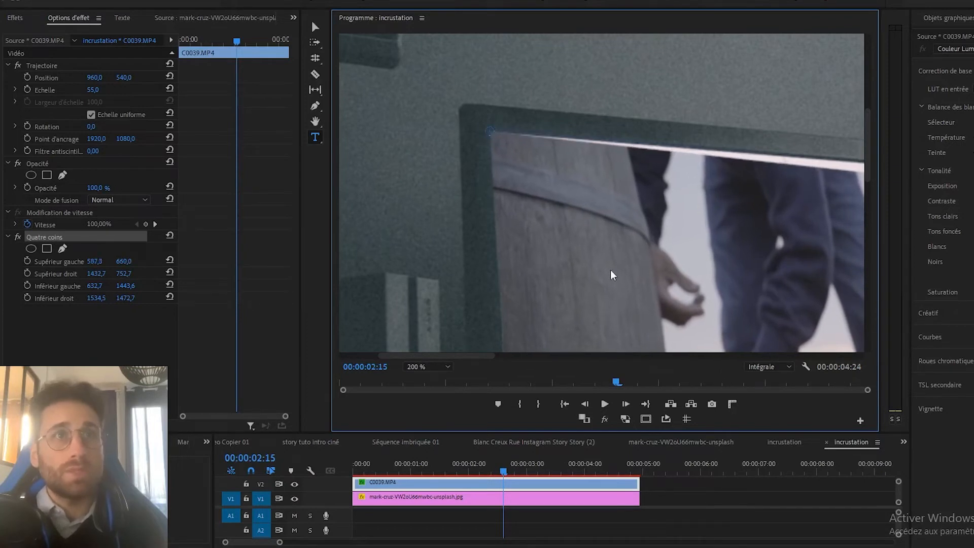
{"action": "left_click_drag", "start_coordinate": [494, 131], "coordinate": [492, 129]}
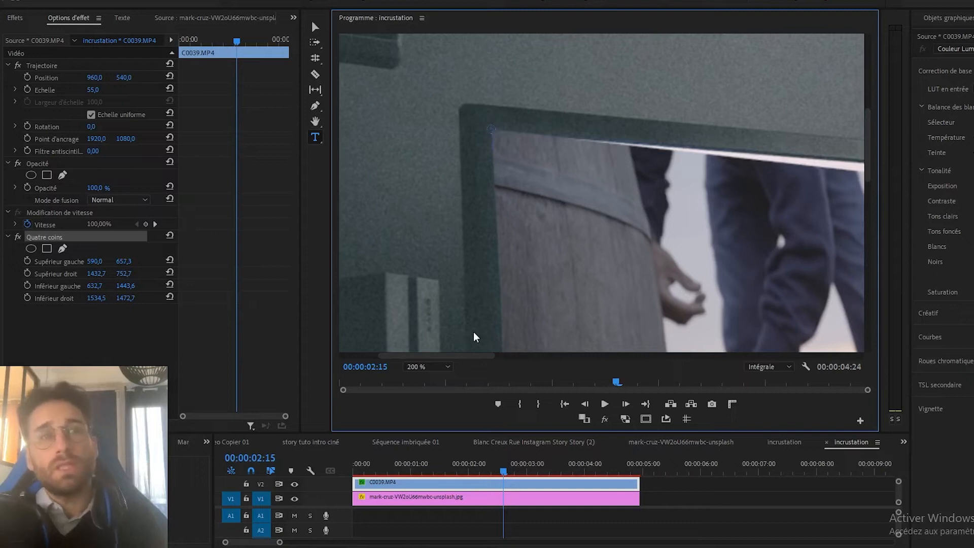
Fit the two right-hand Quatre coins points to the monitor screen's corners, upper at about 1494/736 and lower at about 1506/1288
{"action": "left_click_drag", "start_coordinate": [465, 353], "coordinate": [585, 370]}
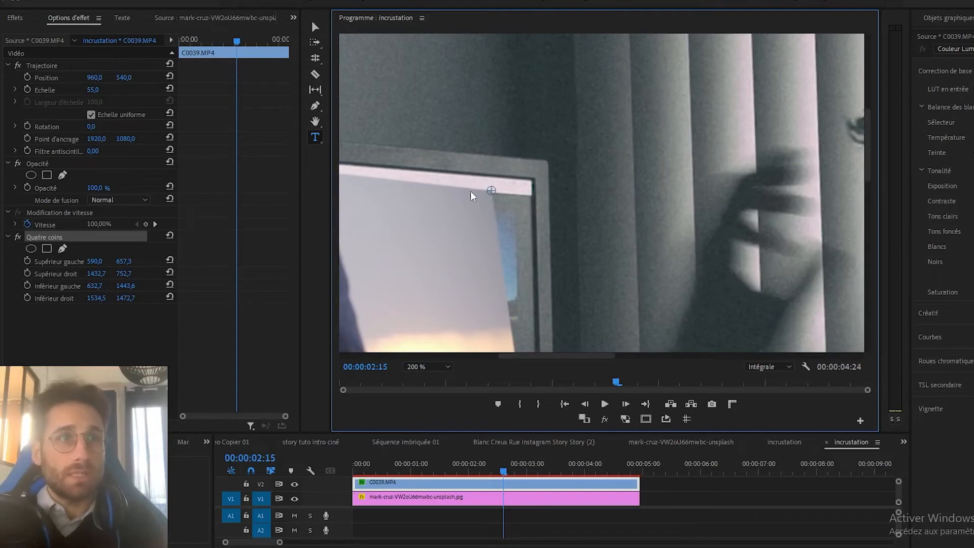
{"action": "left_click_drag", "start_coordinate": [490, 192], "coordinate": [531, 180]}
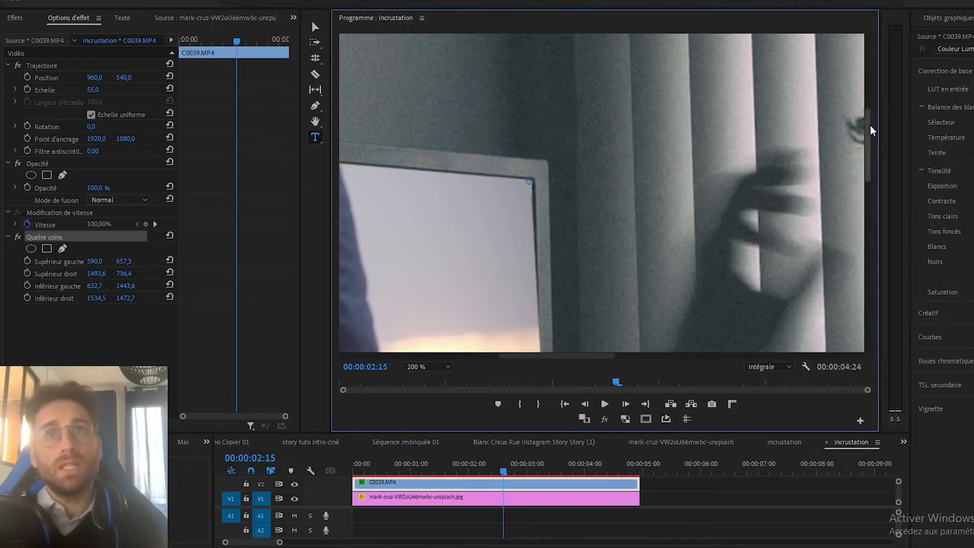
{"action": "left_click_drag", "start_coordinate": [868, 130], "coordinate": [744, 248]}
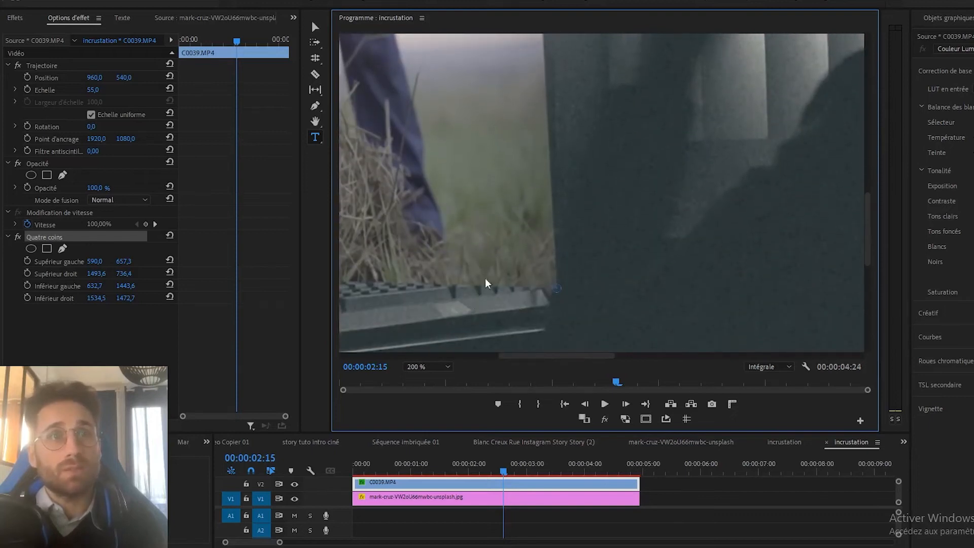
{"action": "left_click_drag", "start_coordinate": [556, 288], "coordinate": [538, 169]}
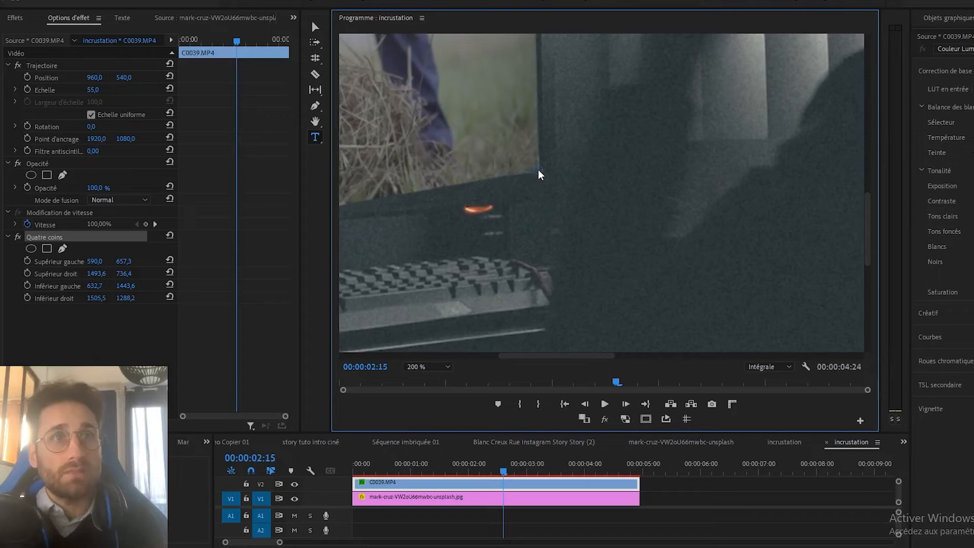
Fit the lower-left Quatre coins point to the monitor screen's corner at about 614/1358 and set the preview zoom to Adapter
{"action": "left_click_drag", "start_coordinate": [545, 357], "coordinate": [408, 357]}
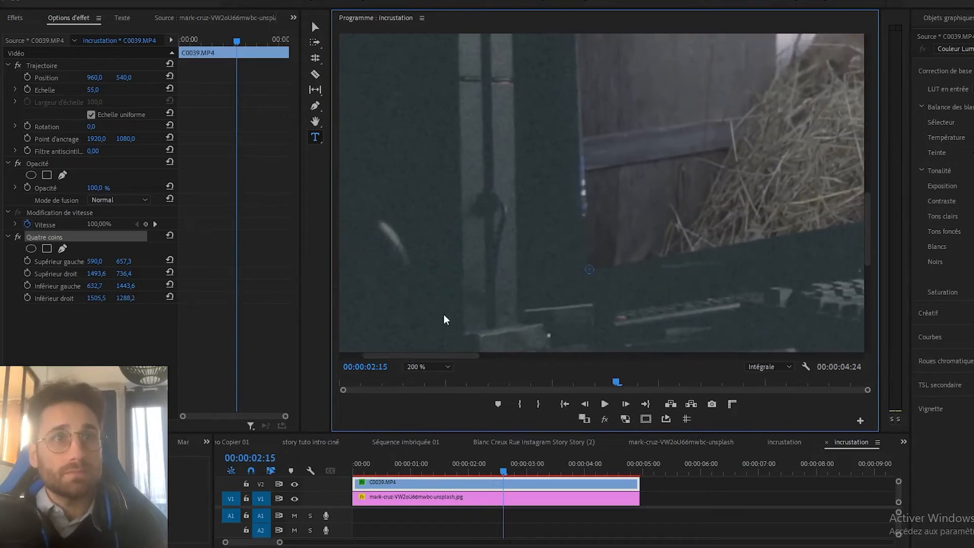
{"action": "left_click_drag", "start_coordinate": [586, 266], "coordinate": [577, 215]}
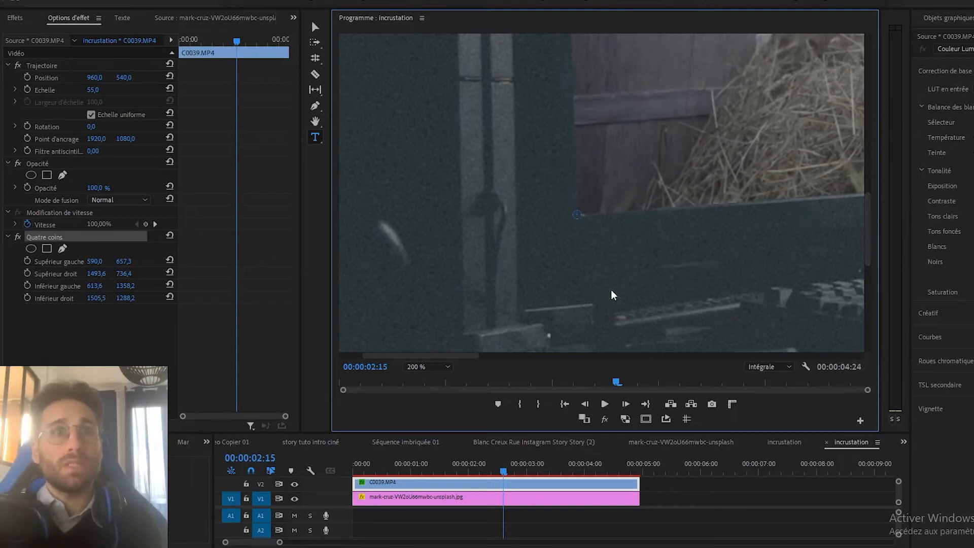
{"action": "left_click", "coordinate": [430, 366]}
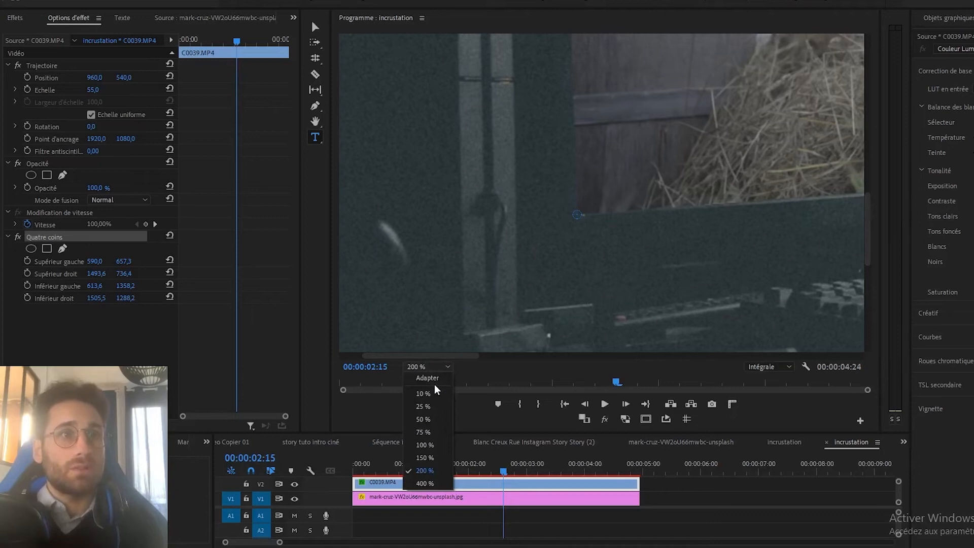
{"action": "left_click", "coordinate": [434, 380]}
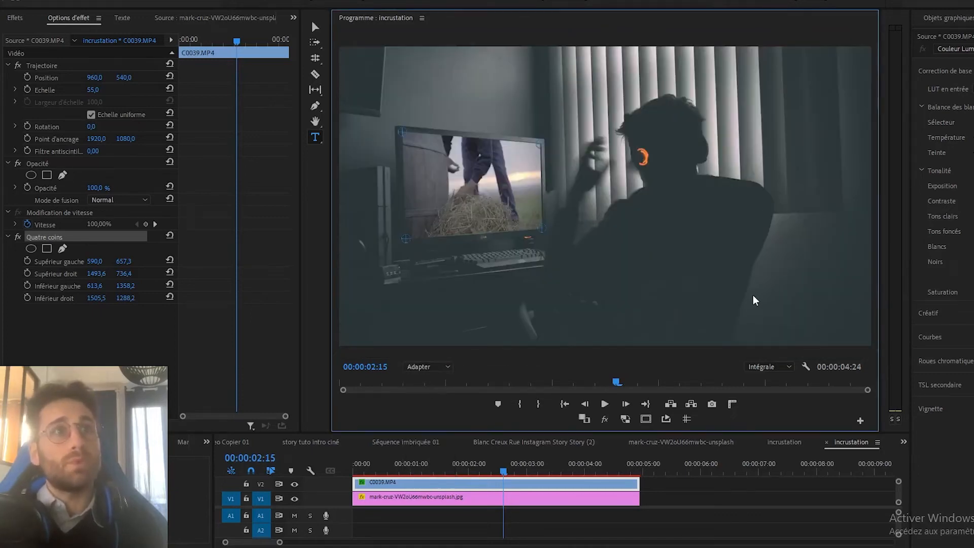
Play the sequence from the start at 100 % preview zoom, framed on the monitor screen, to check the pinned video
{"action": "left_click", "coordinate": [445, 367]}
{"action": "left_click", "coordinate": [426, 444]}
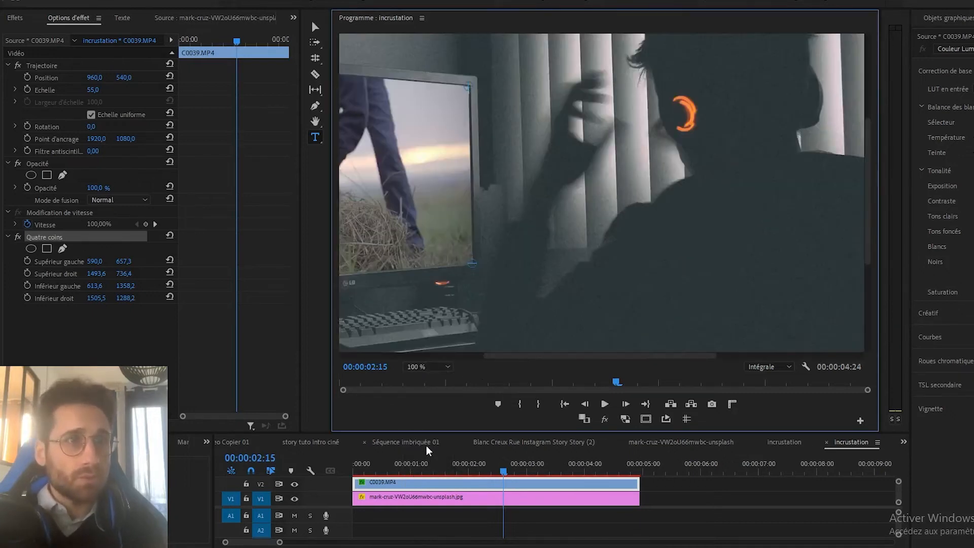
{"action": "left_click_drag", "start_coordinate": [561, 354], "coordinate": [454, 349]}
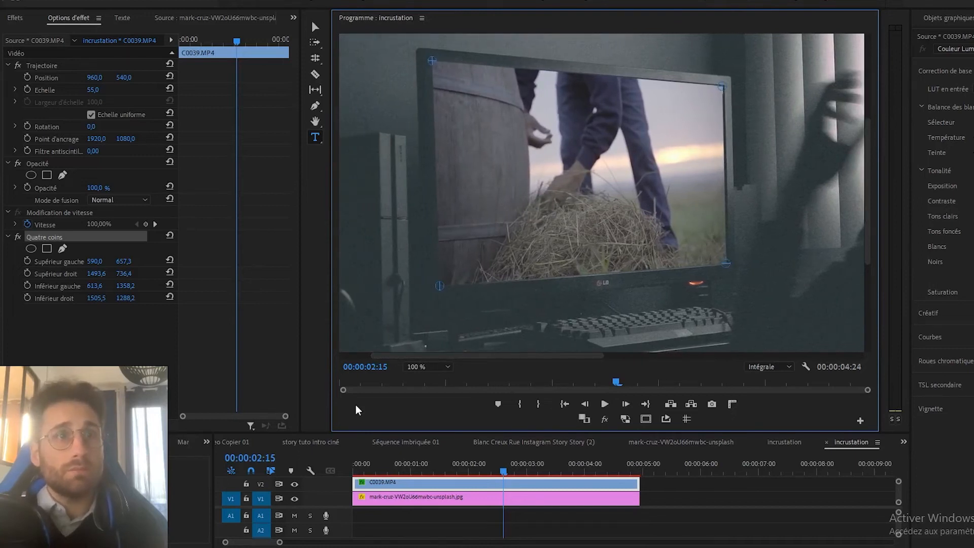
{"action": "left_click_drag", "start_coordinate": [503, 471], "coordinate": [336, 476]}
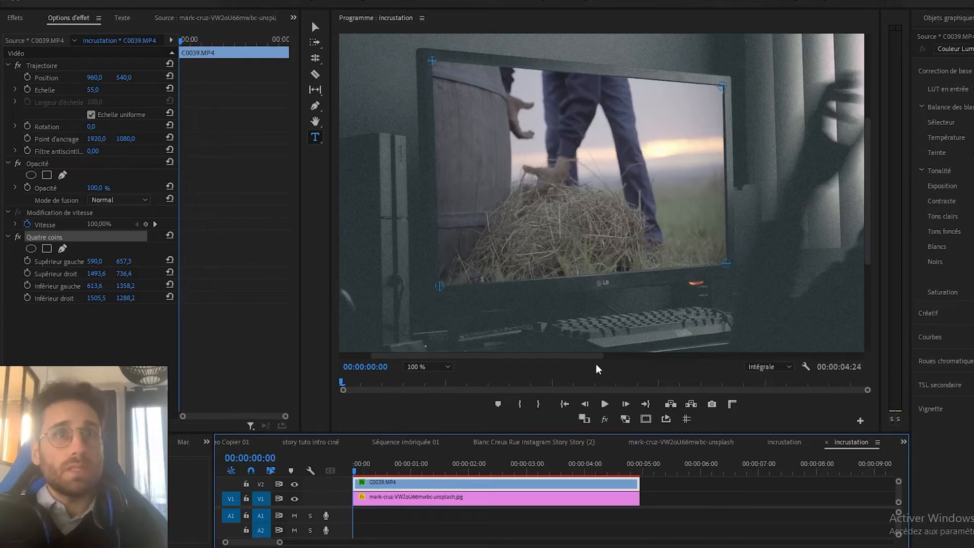
{"action": "key", "text": "space"}
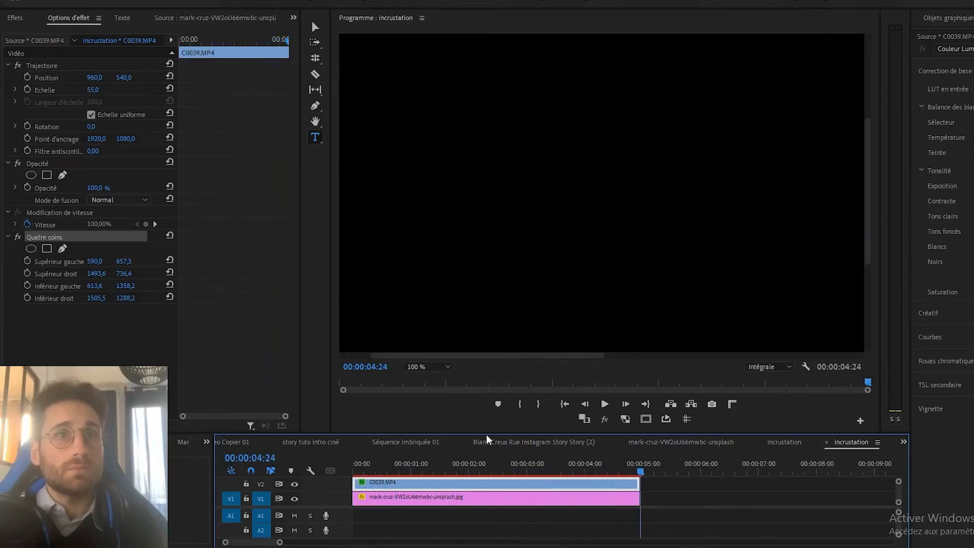
Set the preview zoom to Adapter and play the sequence through to its end to check the full composite
{"action": "key", "text": "Home"}
{"action": "left_click", "coordinate": [412, 368]}
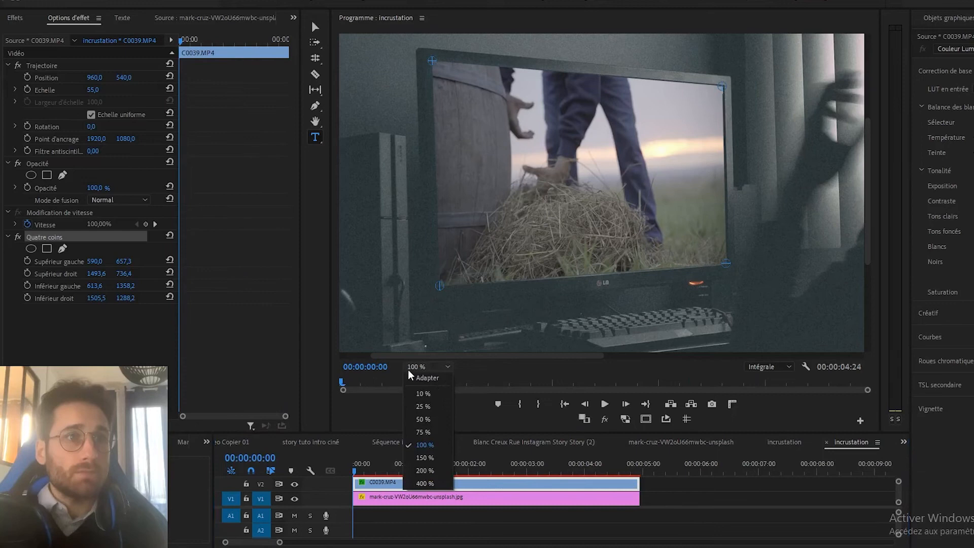
{"action": "left_click", "coordinate": [427, 378]}
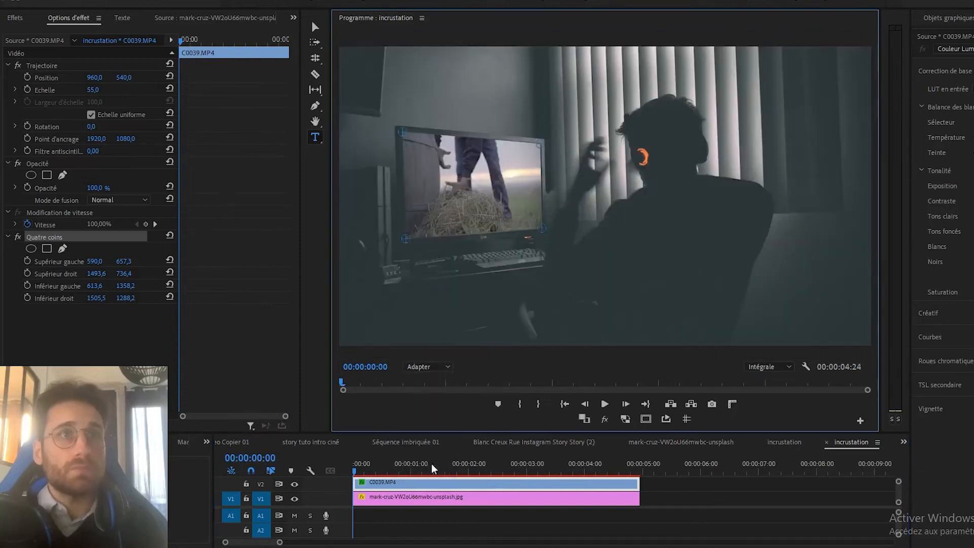
{"action": "left_click", "coordinate": [359, 475]}
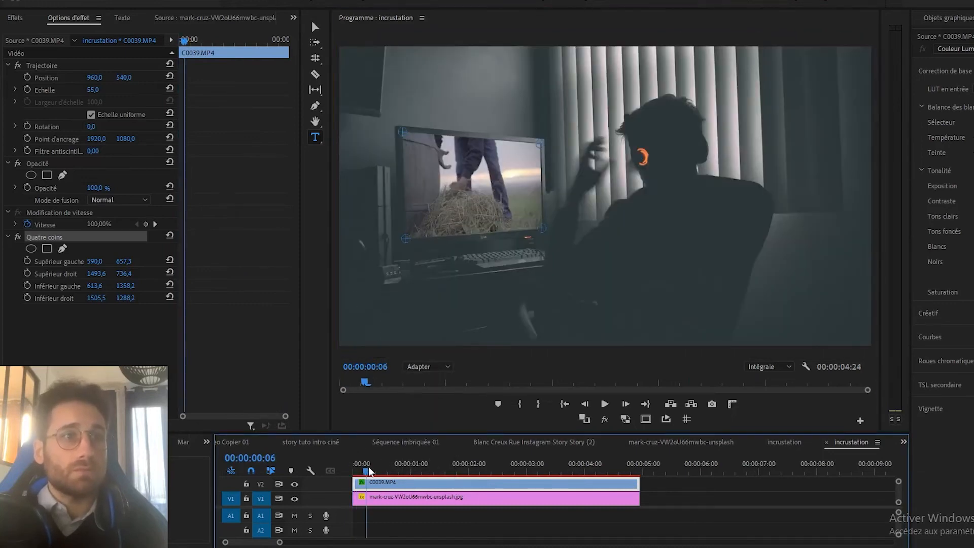
{"action": "mouse_move", "coordinate": [460, 433]}
{"action": "left_mouse_down"}
{"action": "mouse_move", "coordinate": [458, 454]}
{"action": "mouse_move", "coordinate": [458, 428]}
{"action": "left_mouse_up"}
{"action": "key", "text": "space"}
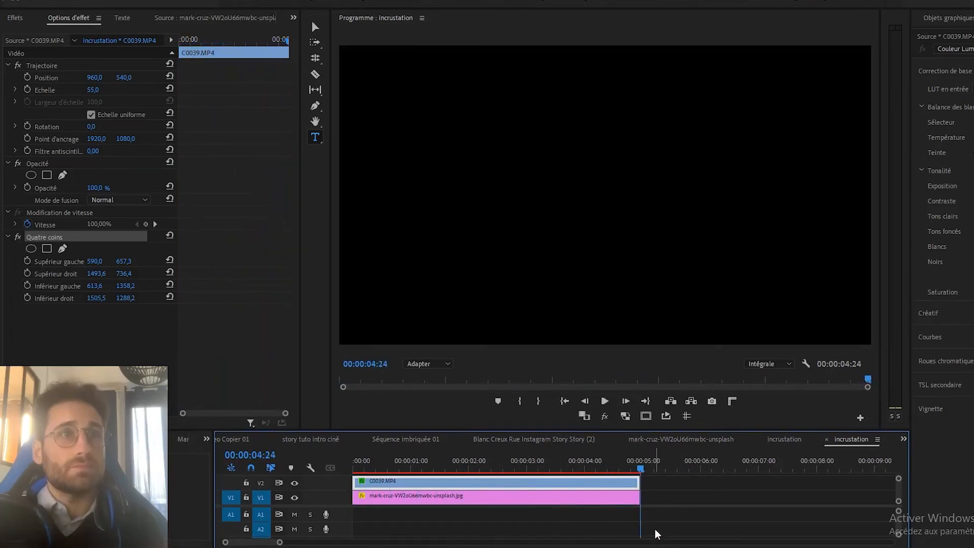
Replay the sequence several times from the start to examine how the video sits in the monitor screen, ending back at the start
{"action": "left_click_drag", "start_coordinate": [373, 462], "coordinate": [331, 470]}
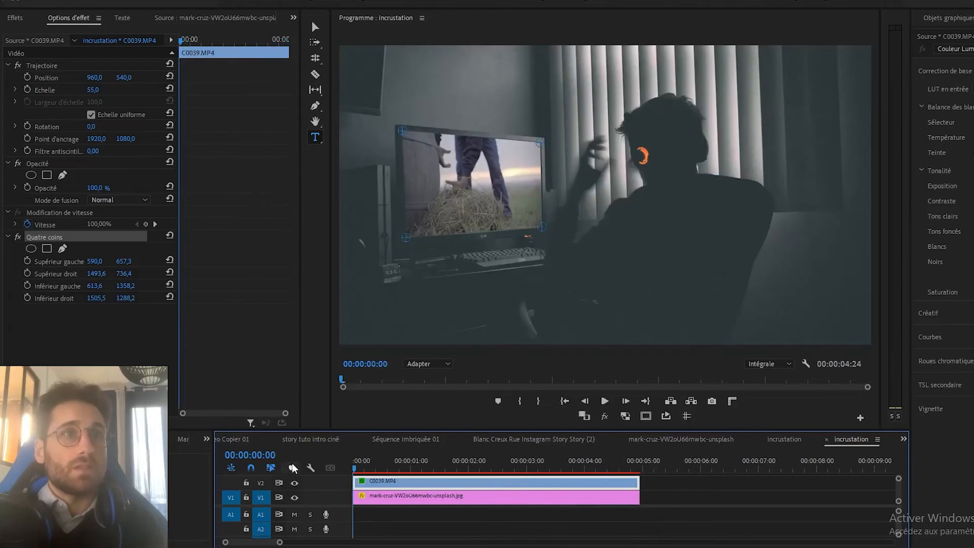
{"action": "key", "text": "space"}
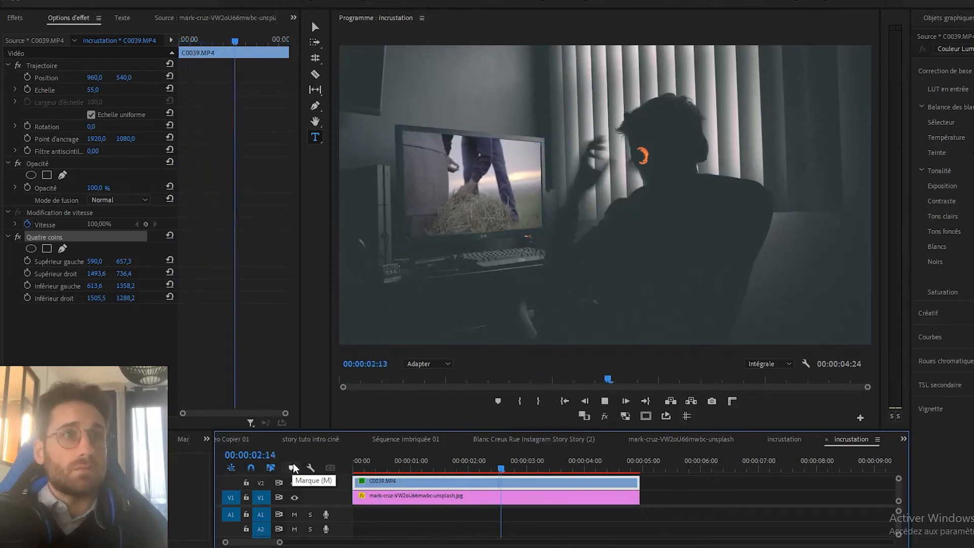
{"action": "key", "text": "space"}
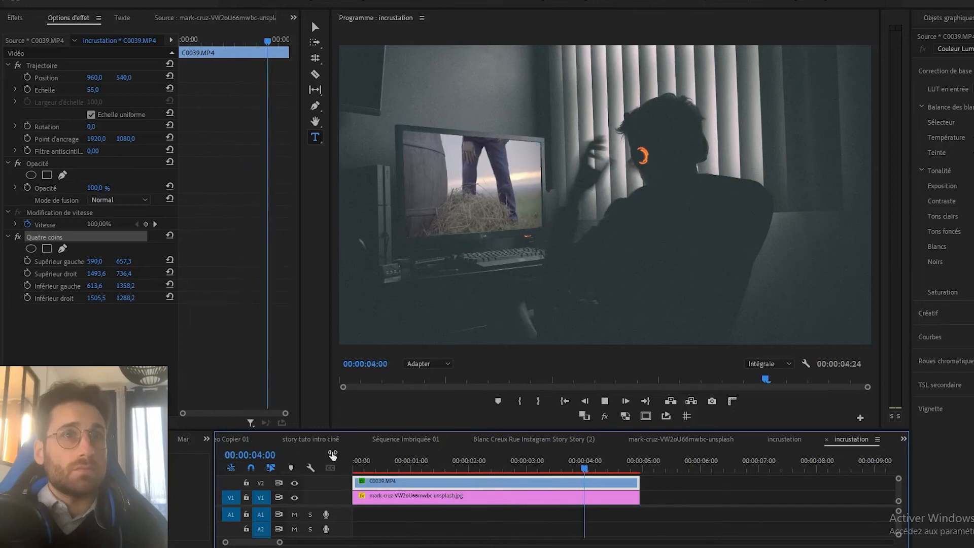
{"action": "key", "text": "Home"}
{"action": "key", "text": "space"}
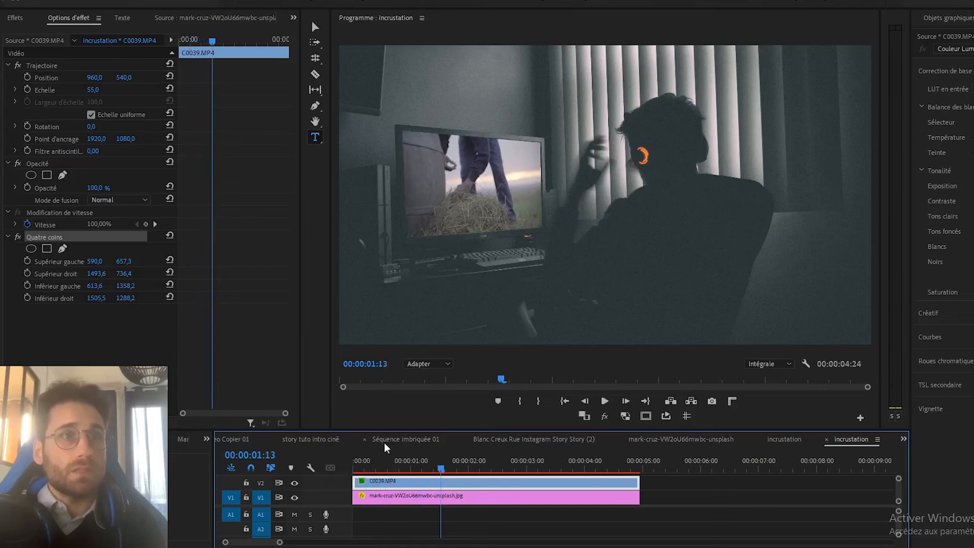
{"action": "key", "text": "space"}
{"action": "key", "text": "Home"}
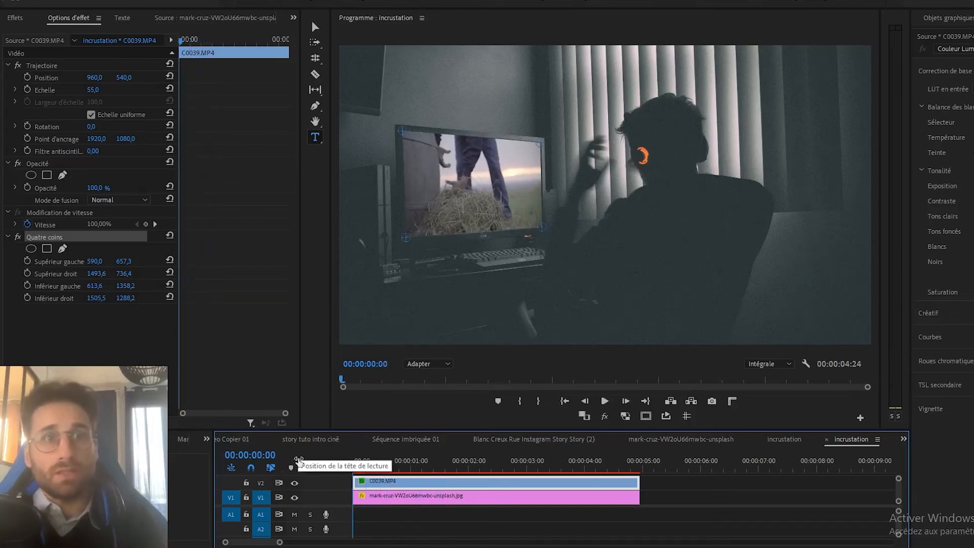
{"action": "key", "text": "space"}
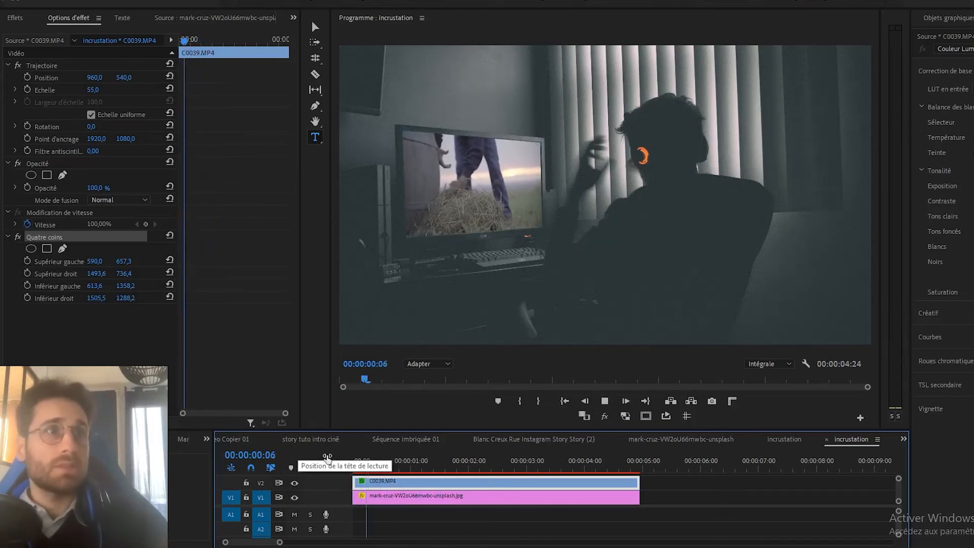
{"action": "key", "text": "space"}
{"action": "key", "text": "Home"}
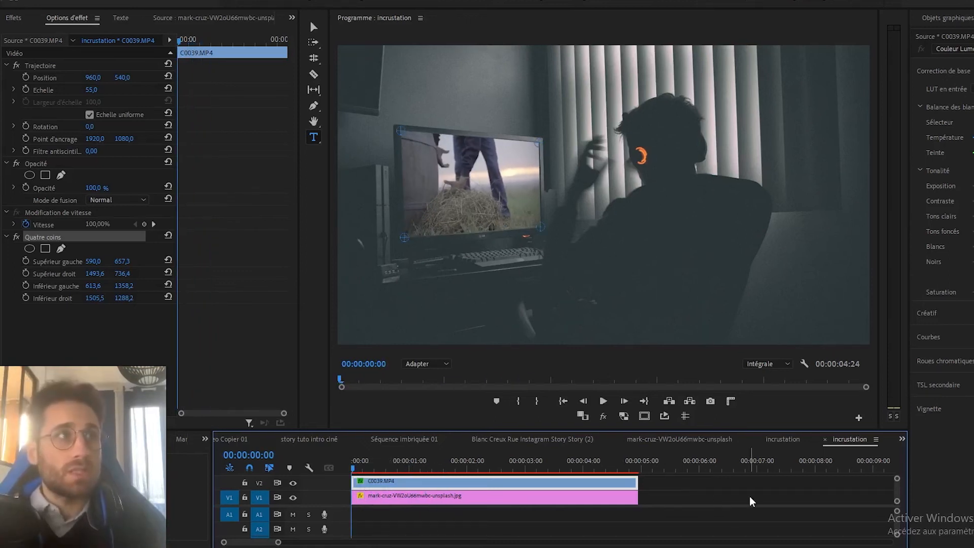
Select the C0039.MP4 clip and display the effects list where the Quatre coins effect is found
{"action": "left_click", "coordinate": [386, 499]}
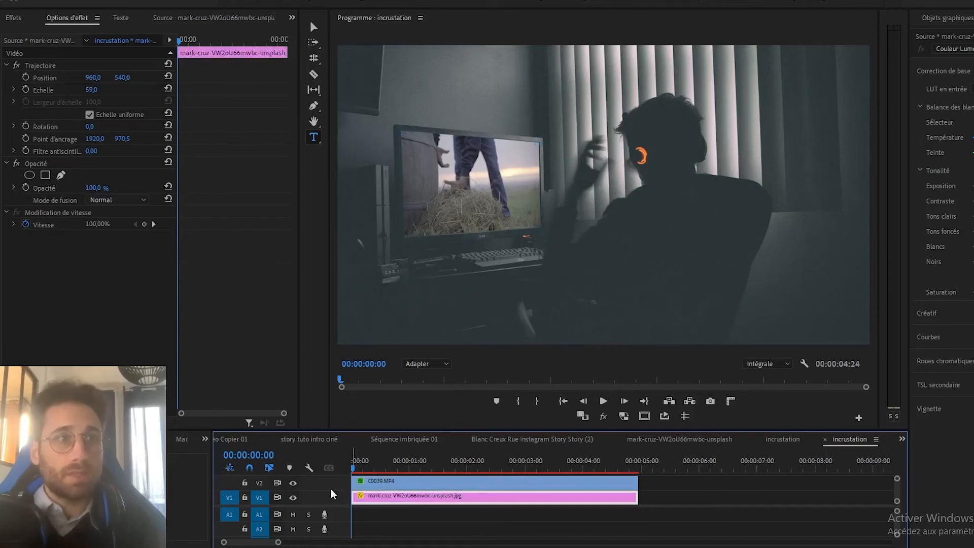
{"action": "left_click", "coordinate": [425, 483]}
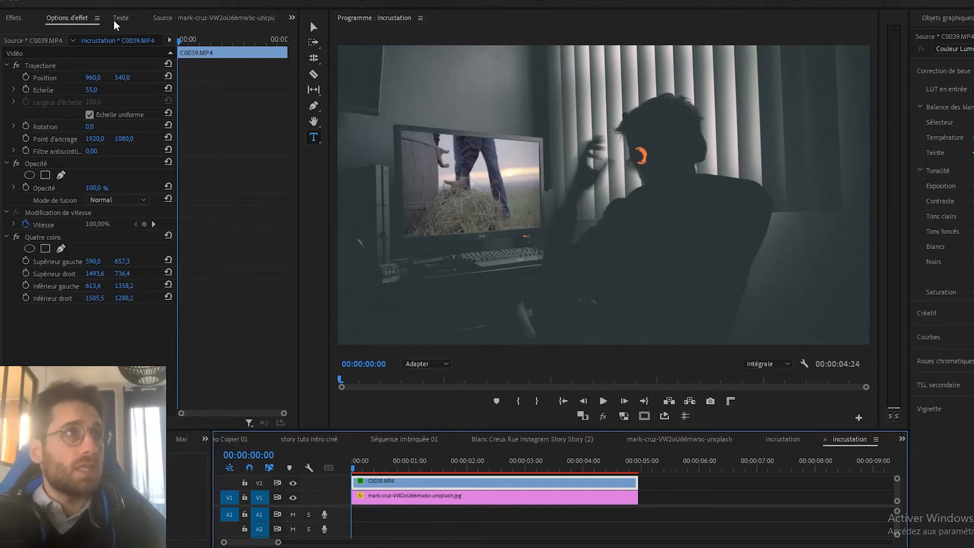
{"action": "left_click", "coordinate": [242, 1]}
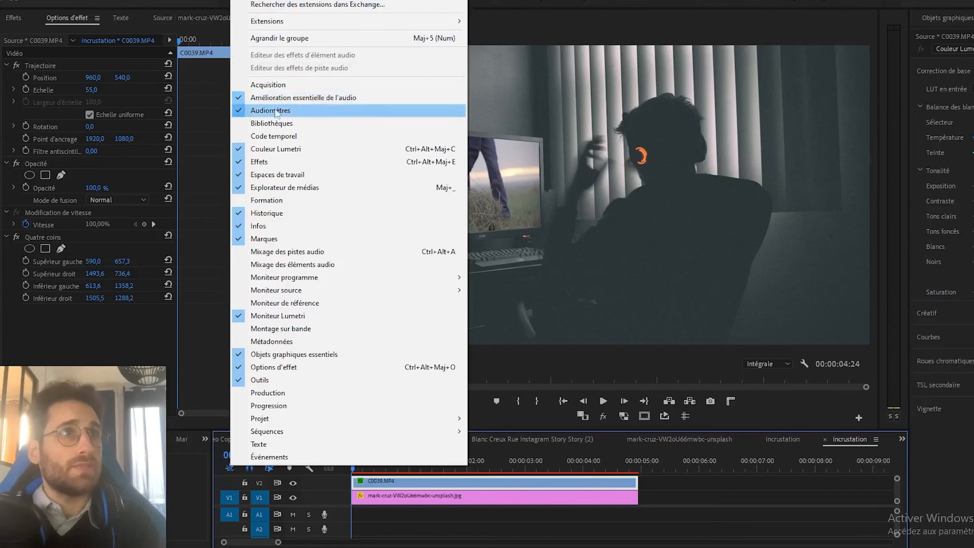
{"action": "left_click", "coordinate": [259, 162]}
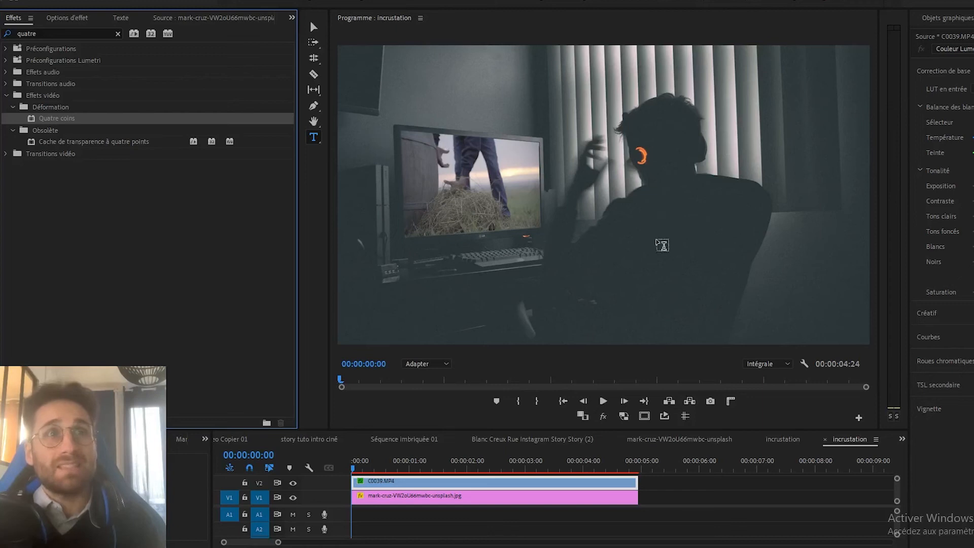
Refine the upper-right Quatre coins point at 200 % and 400 % preview zoom to the monitor screen's corner, at about 1495.5/735.5
{"action": "left_click", "coordinate": [436, 364]}
{"action": "left_click", "coordinate": [426, 392]}
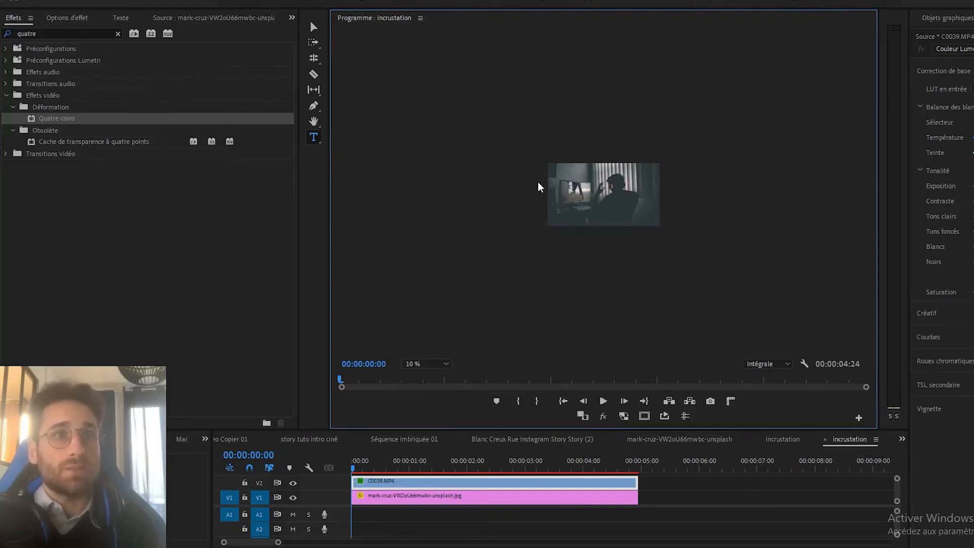
{"action": "left_click", "coordinate": [434, 364]}
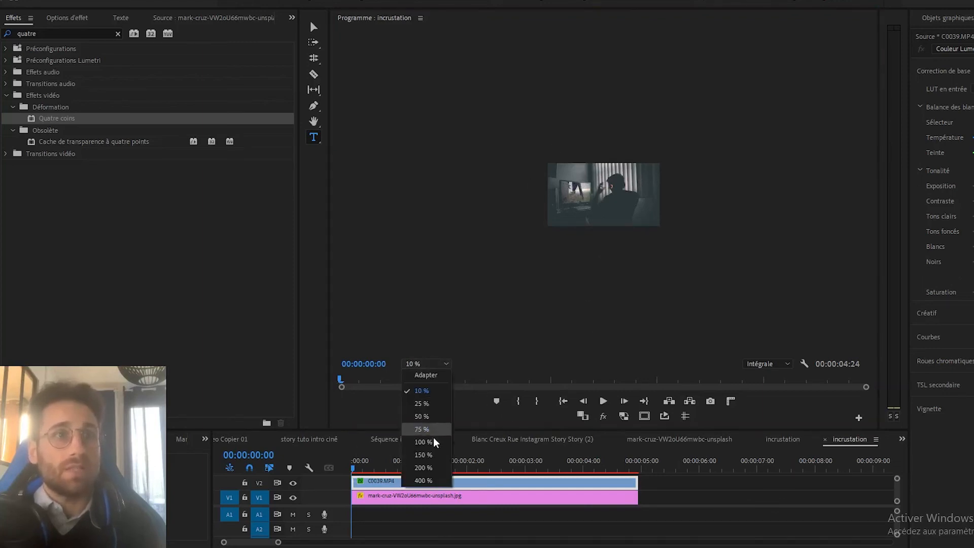
{"action": "left_click", "coordinate": [422, 467]}
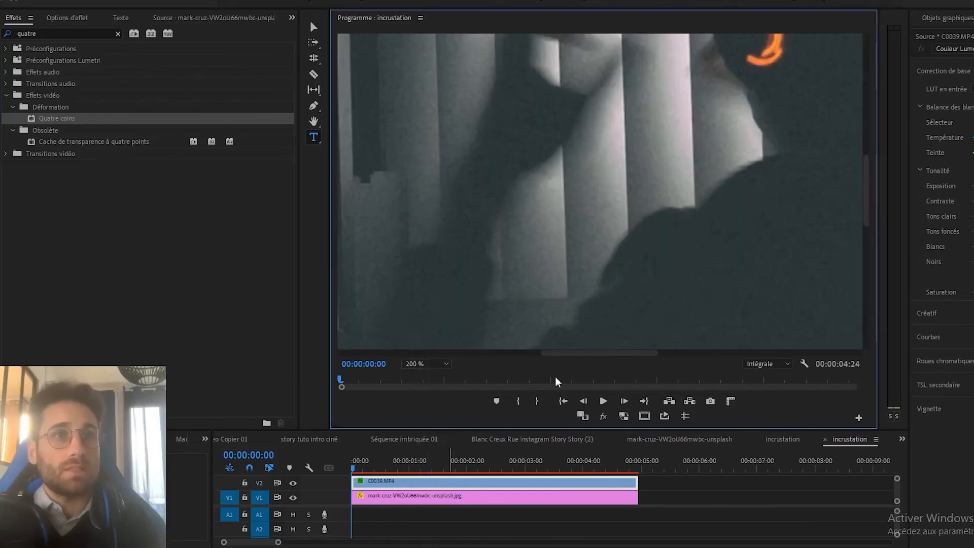
{"action": "scroll", "coordinate": [603, 361], "scroll_direction": "left", "scroll_amount": 1}
{"action": "scroll", "coordinate": [530, 364], "scroll_direction": "left", "scroll_amount": 5}
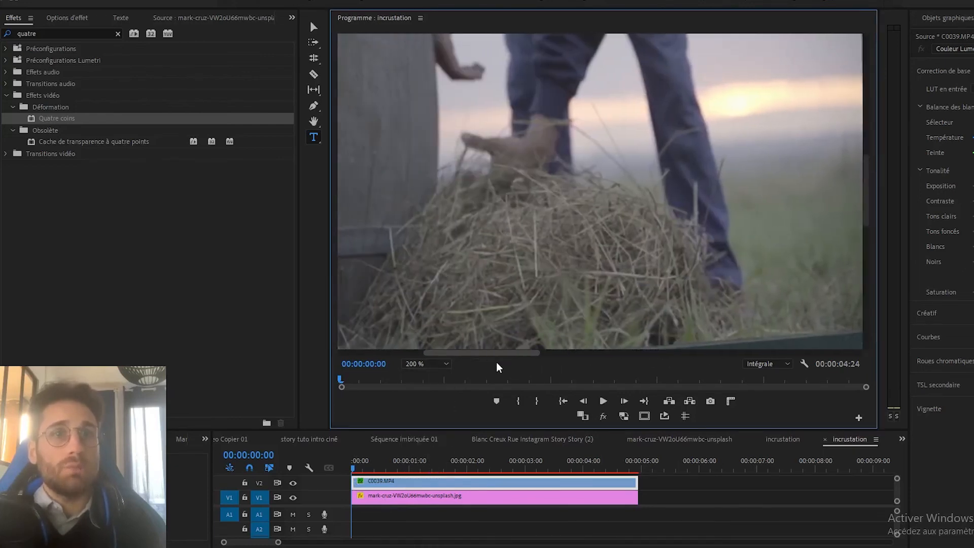
{"action": "scroll", "coordinate": [535, 364], "scroll_direction": "left", "scroll_amount": 1}
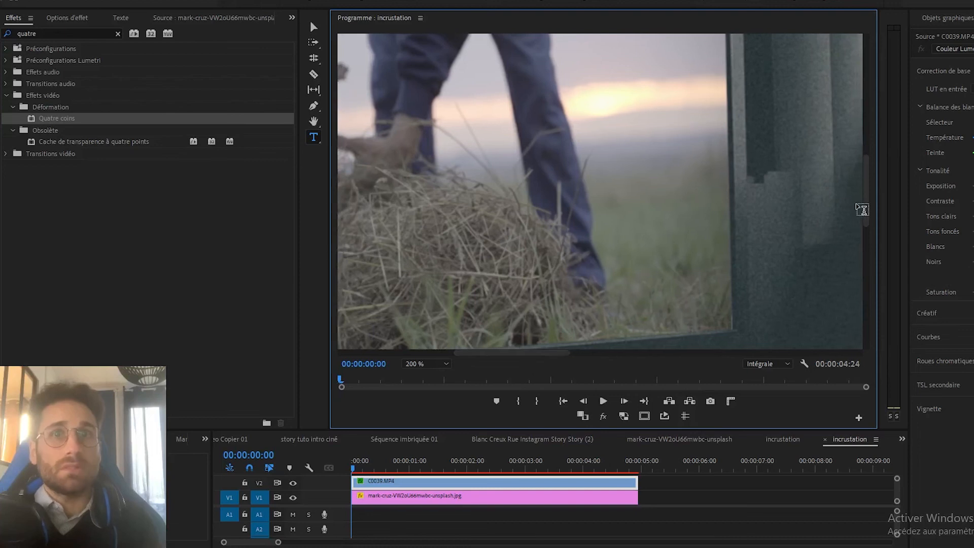
{"action": "left_click_drag", "start_coordinate": [863, 201], "coordinate": [862, 153]}
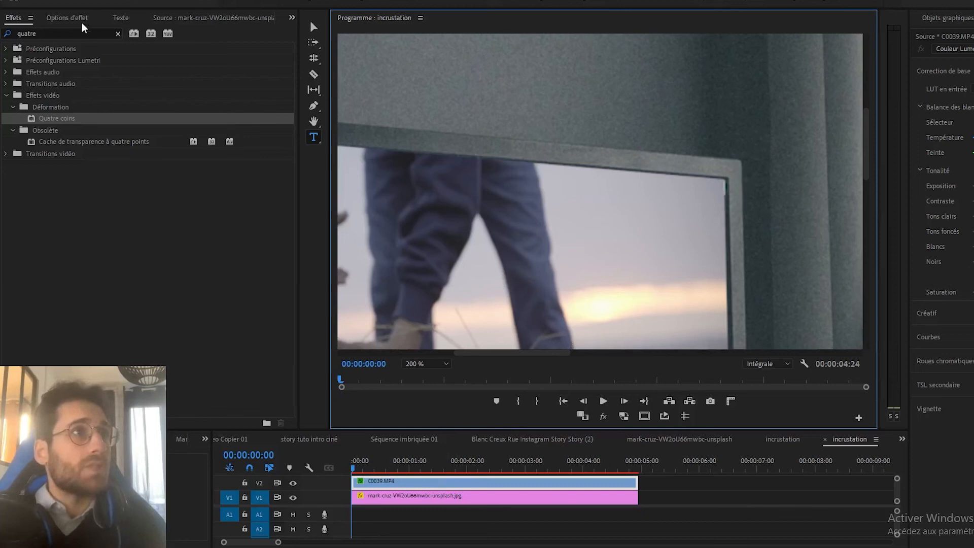
{"action": "left_click", "coordinate": [67, 18]}
{"action": "left_click", "coordinate": [37, 240]}
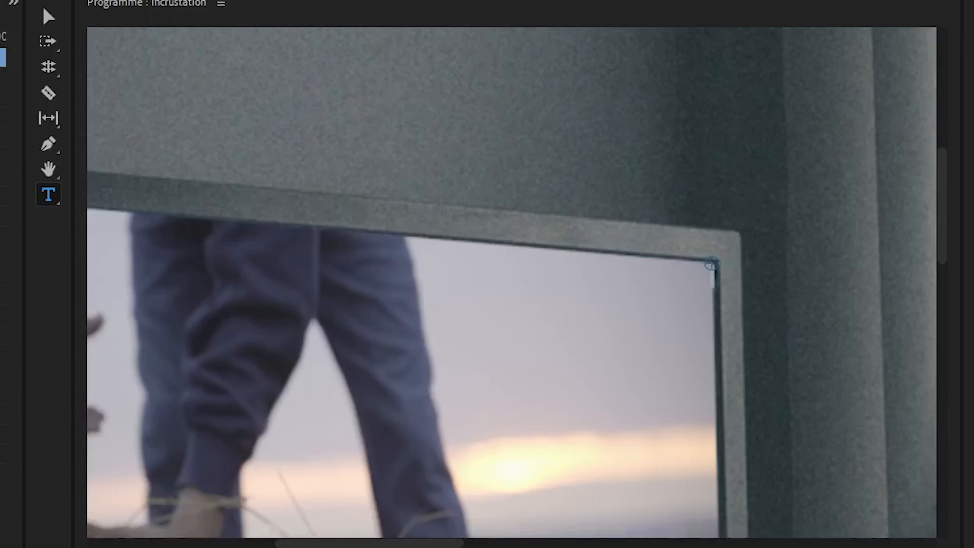
{"action": "left_click", "coordinate": [218, 547]}
{"action": "left_click_drag", "start_coordinate": [343, 543], "coordinate": [400, 543]}
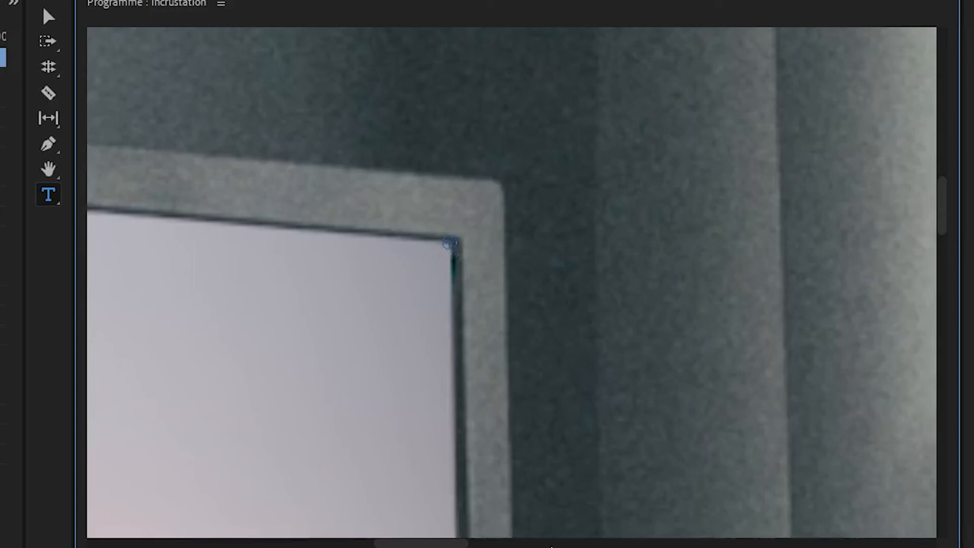
Refine the lower-right Quatre coins point to the monitor screen's corner at about 1508/1287 and set the preview zoom to Adapter
{"action": "left_click_drag", "start_coordinate": [941, 219], "coordinate": [920, 337]}
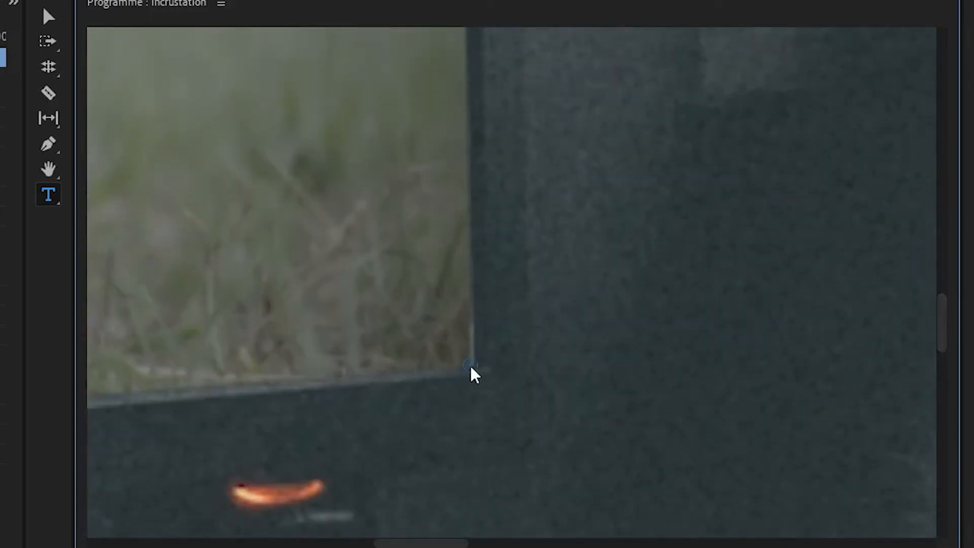
{"action": "left_click_drag", "start_coordinate": [475, 374], "coordinate": [475, 368]}
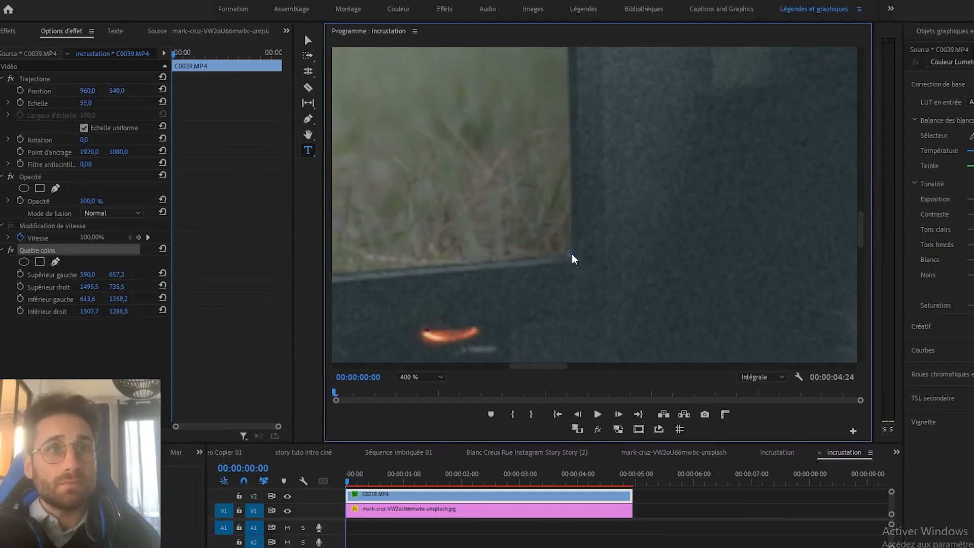
{"action": "left_click", "coordinate": [419, 377]}
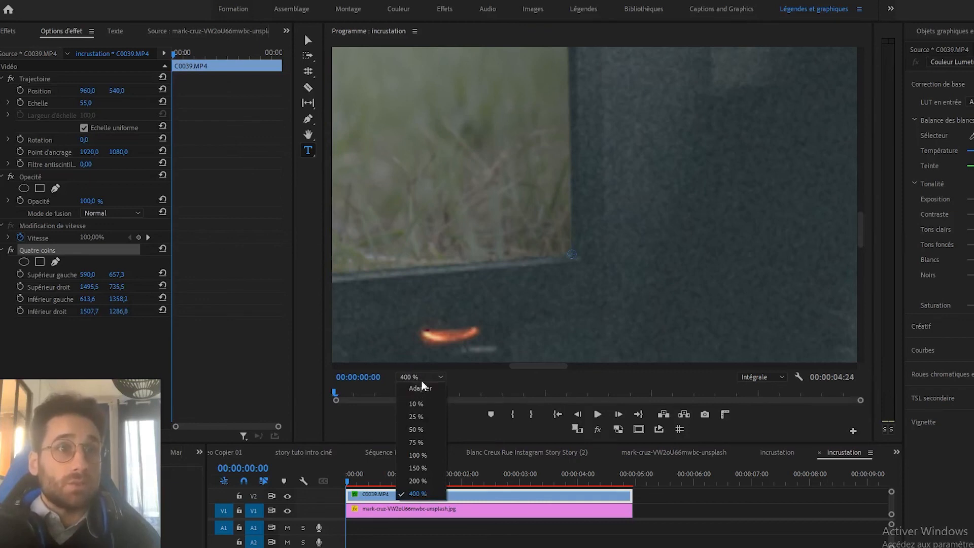
{"action": "left_click", "coordinate": [420, 389]}
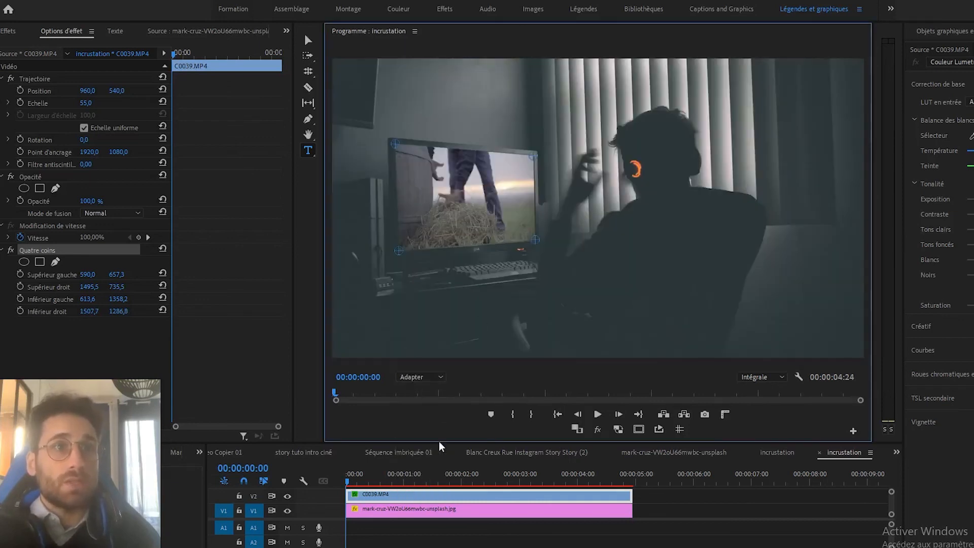
Play the sequence from the start to about 00:00:04:06 to review the refined right-hand corners of the embedded video
{"action": "left_click", "coordinate": [345, 486]}
{"action": "key", "text": "space"}
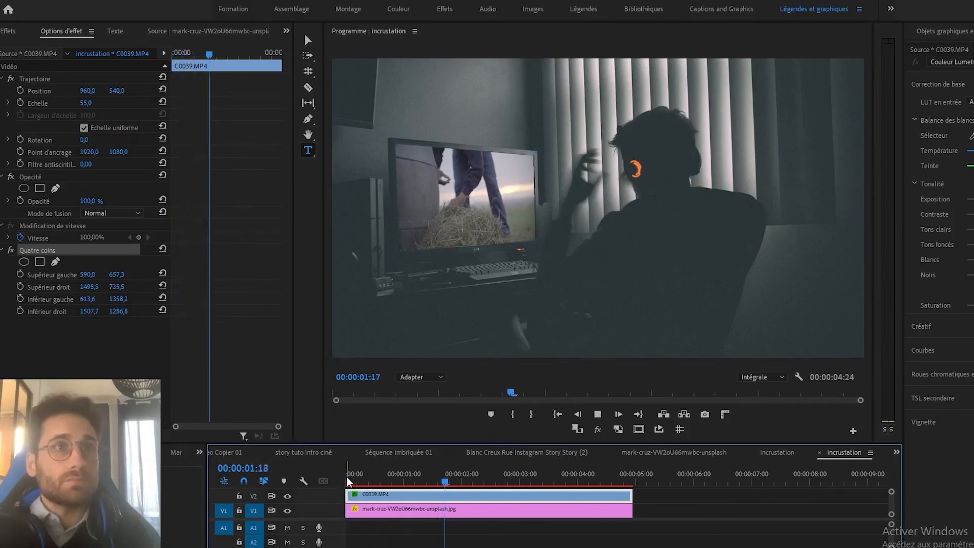
{"action": "key", "text": "space"}
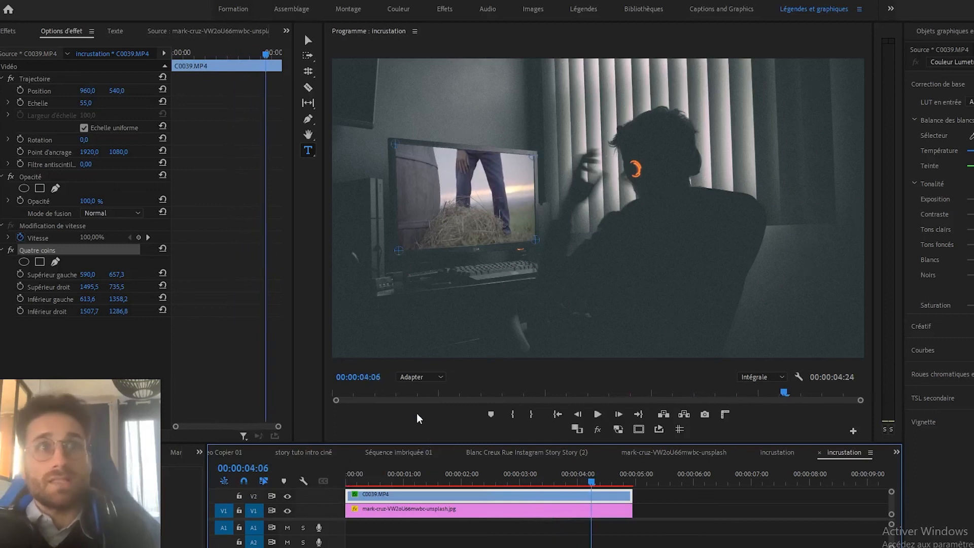